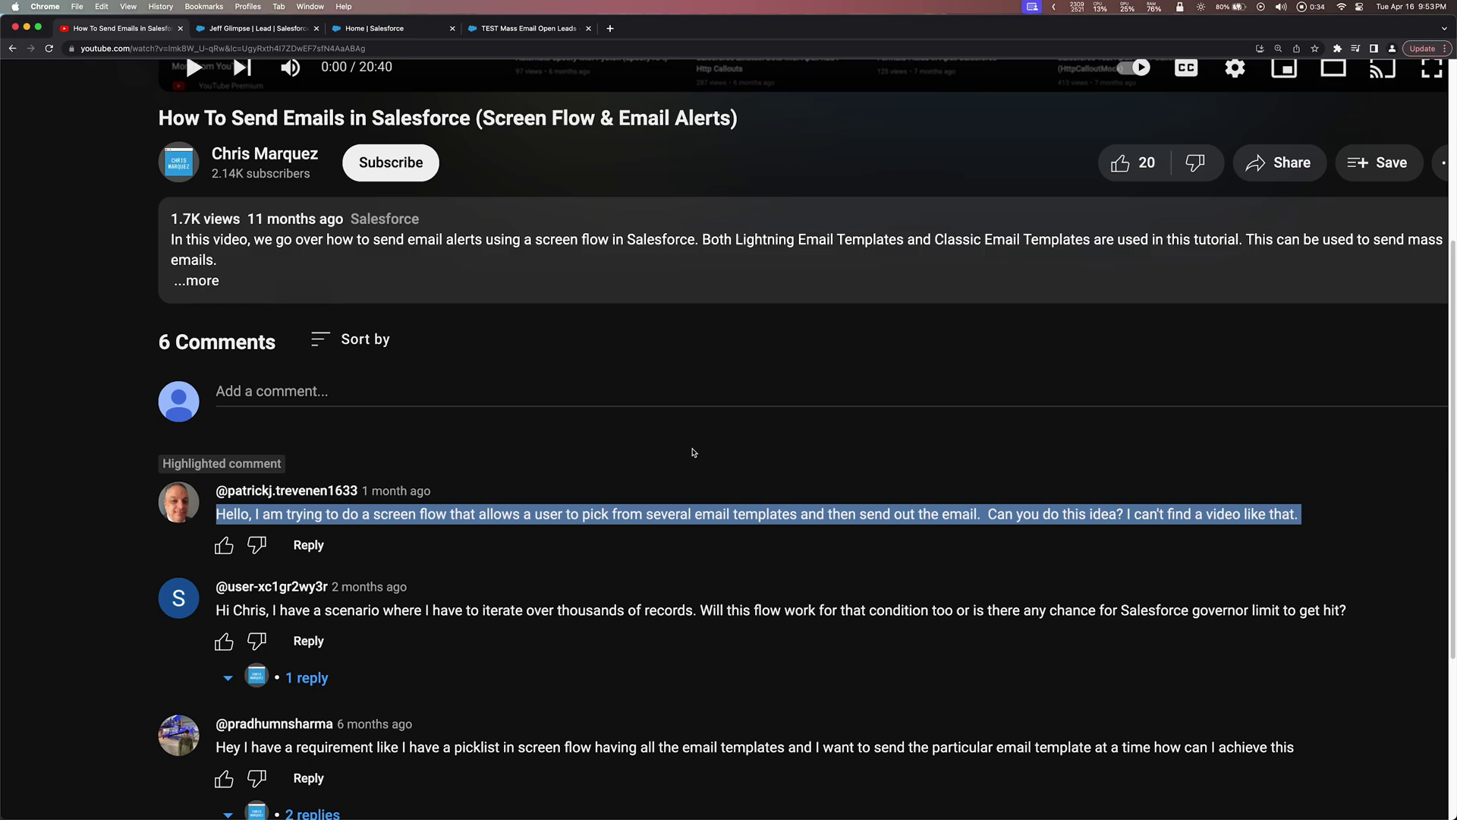
Step: Switch to the Salesforce tab showing the Open - Not Contacted lead record
click(221, 30)
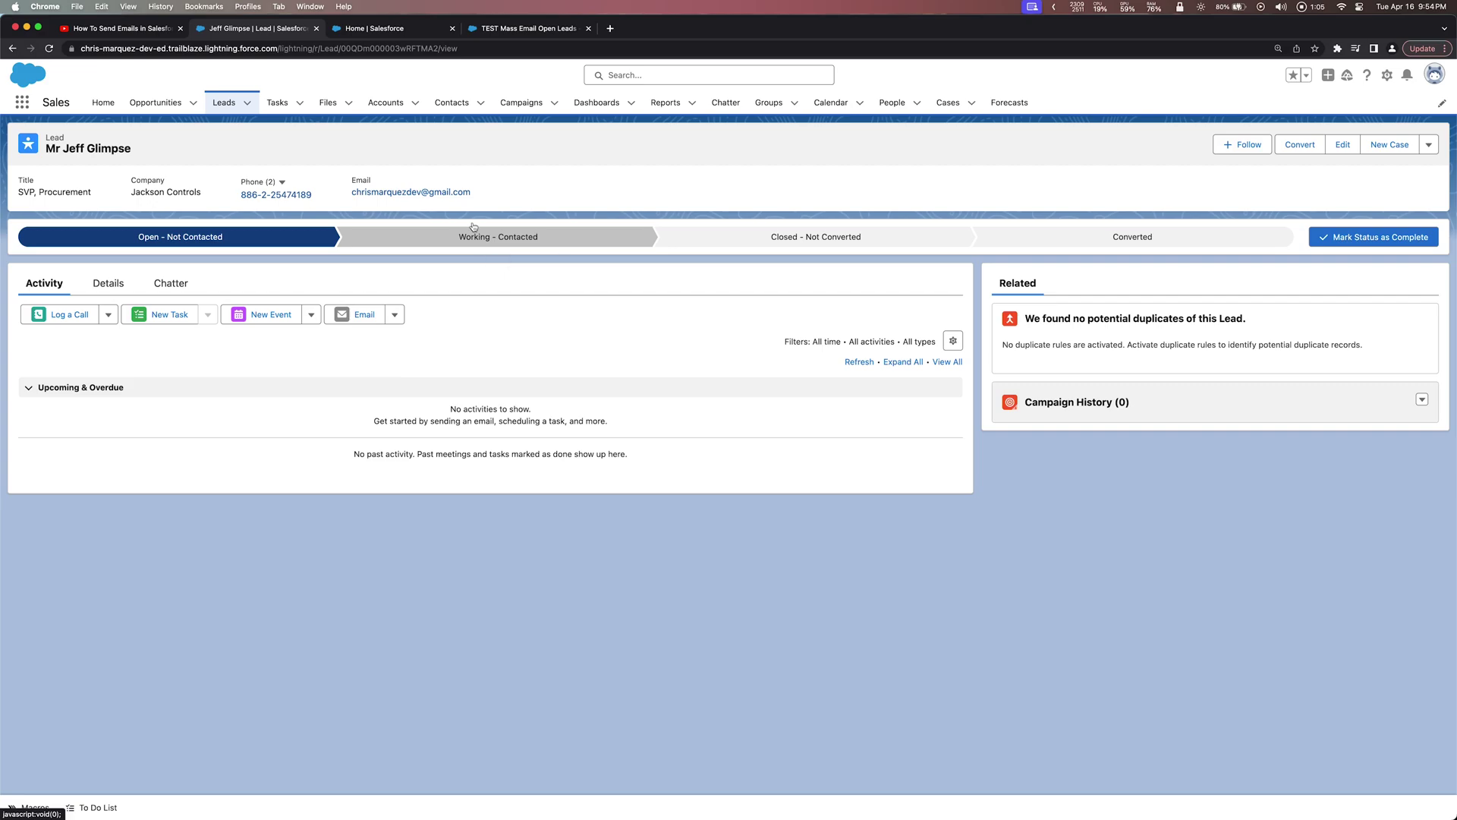
Step: Advance the mass email flow past the open leads list and select the Email Open Lead template
click(519, 28)
drag(727, 467, 640, 477)
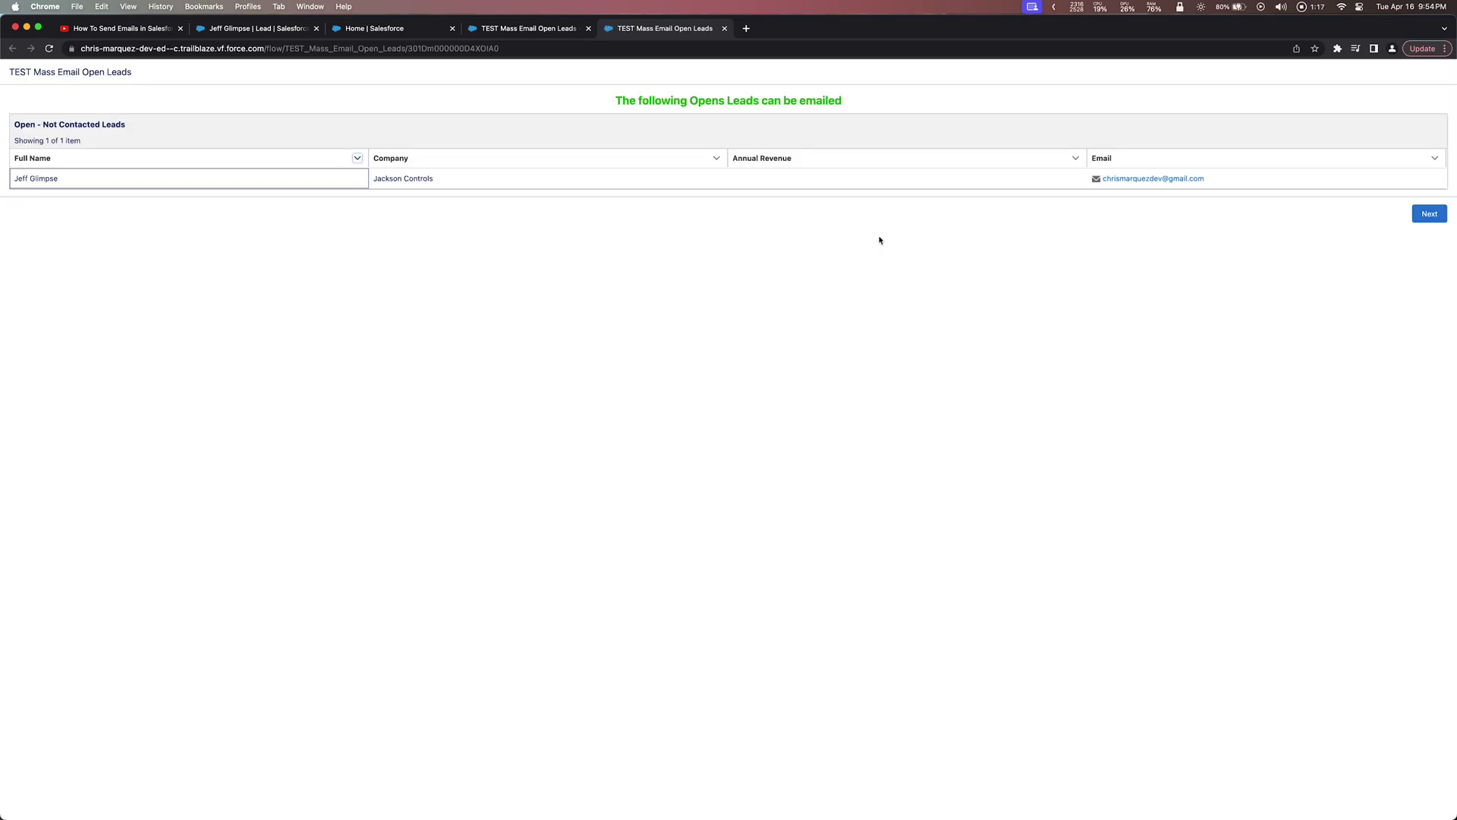
click(792, 243)
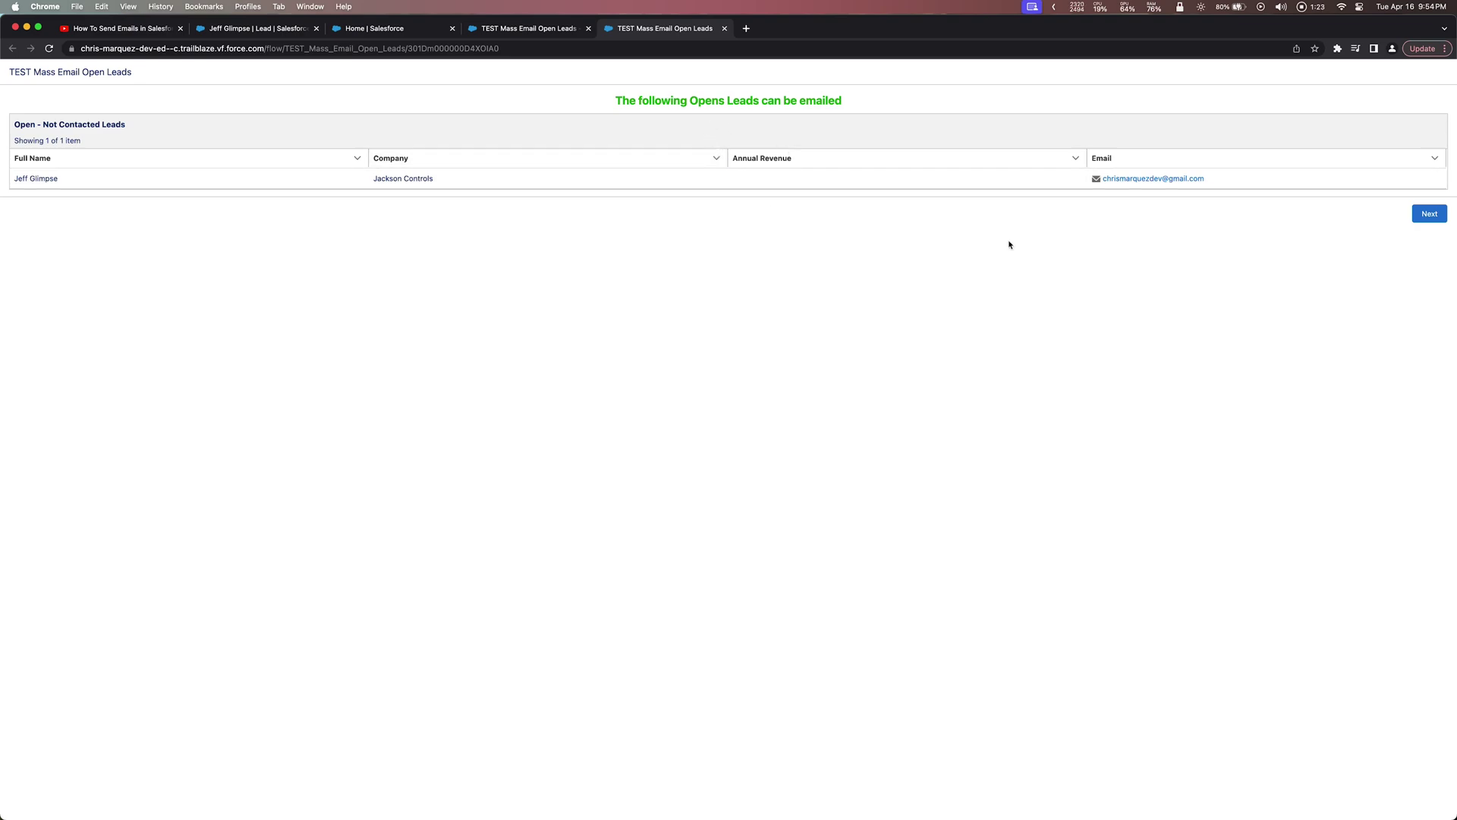
click(1429, 215)
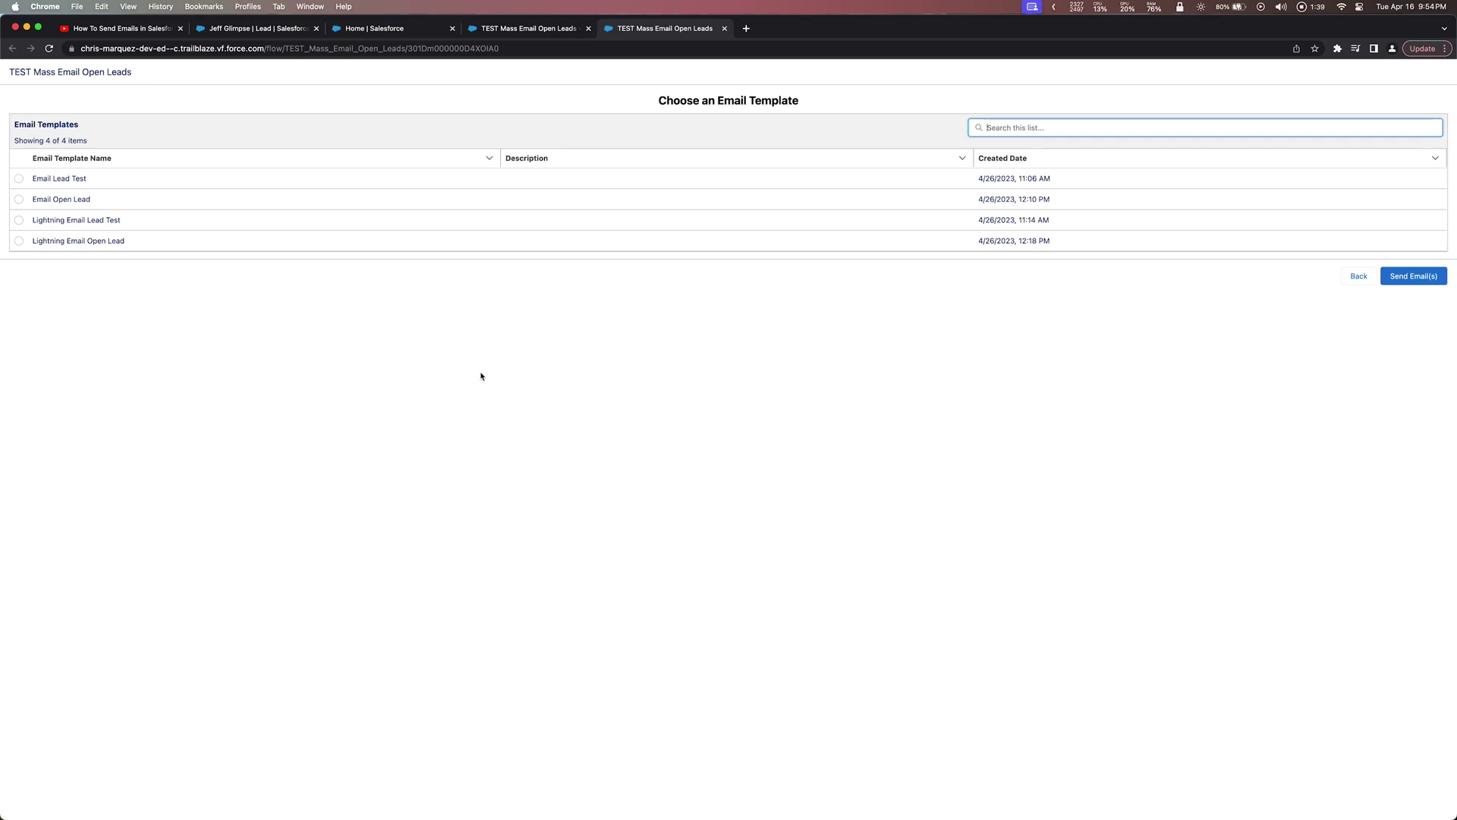
click(19, 199)
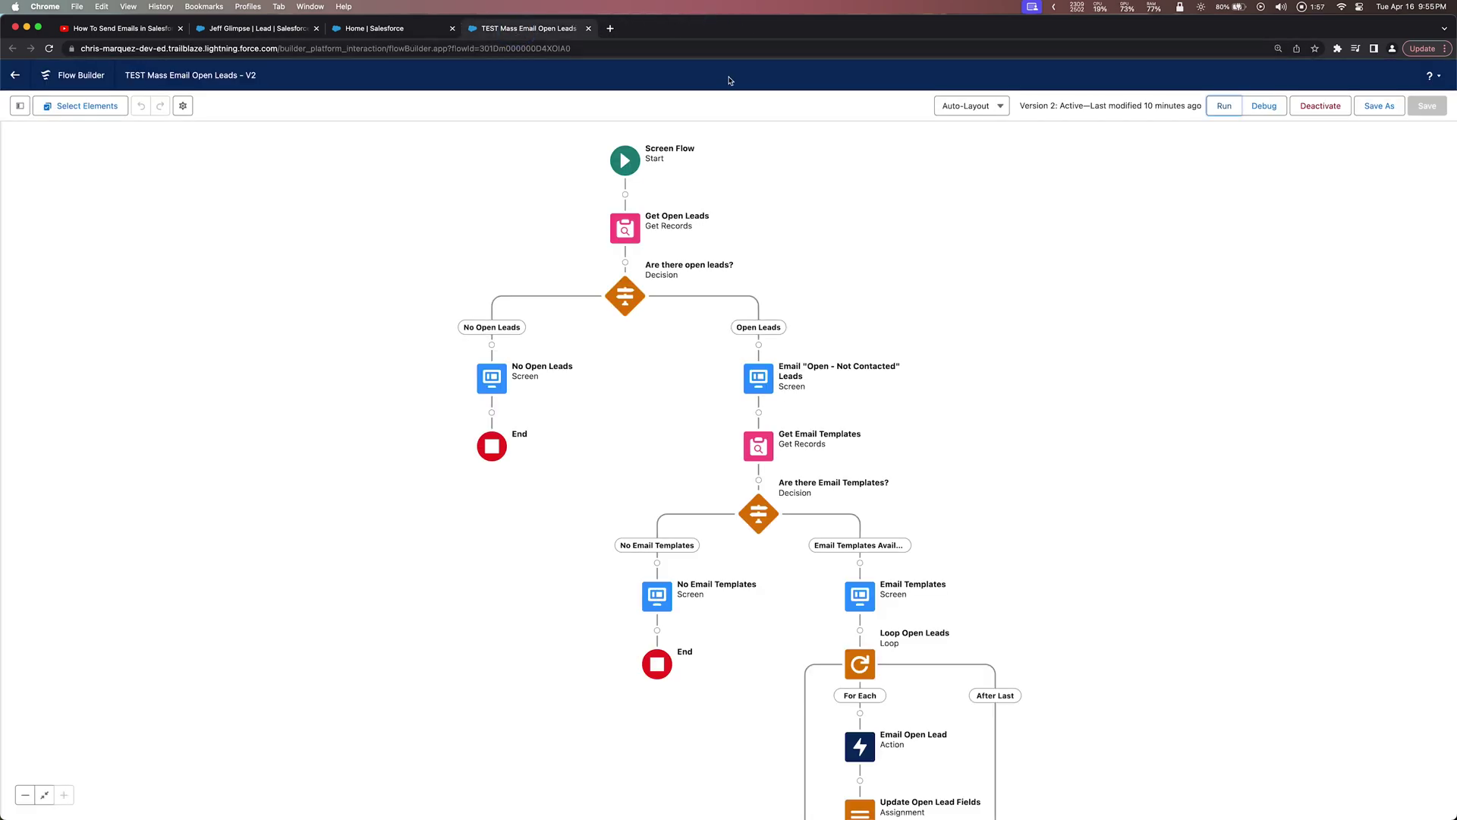
Step: Inspect the Get Open Leads query and decision outcomes, then open the 'No Open Leads!' screen
click(625, 229)
click(625, 373)
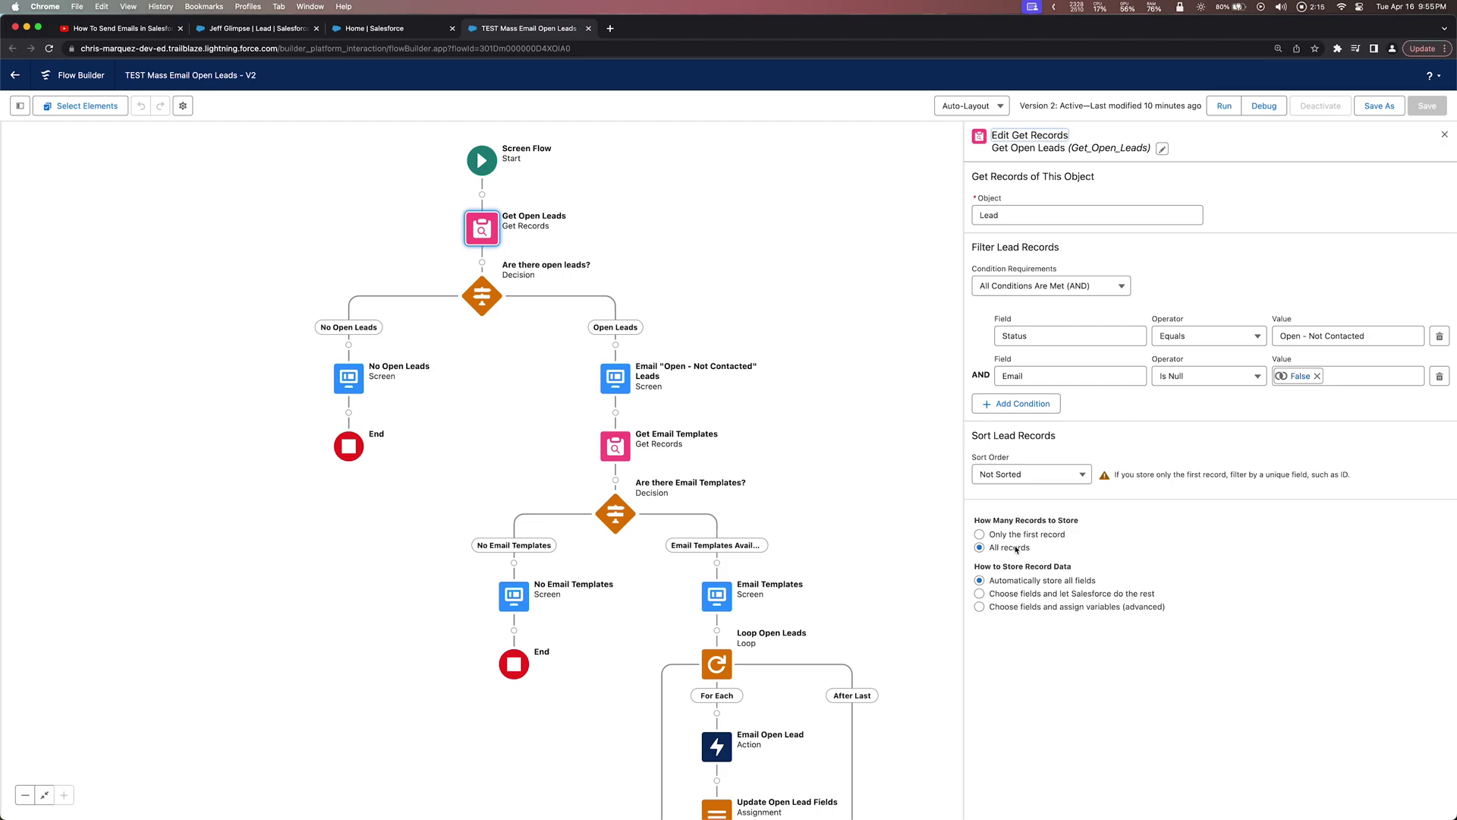
click(492, 292)
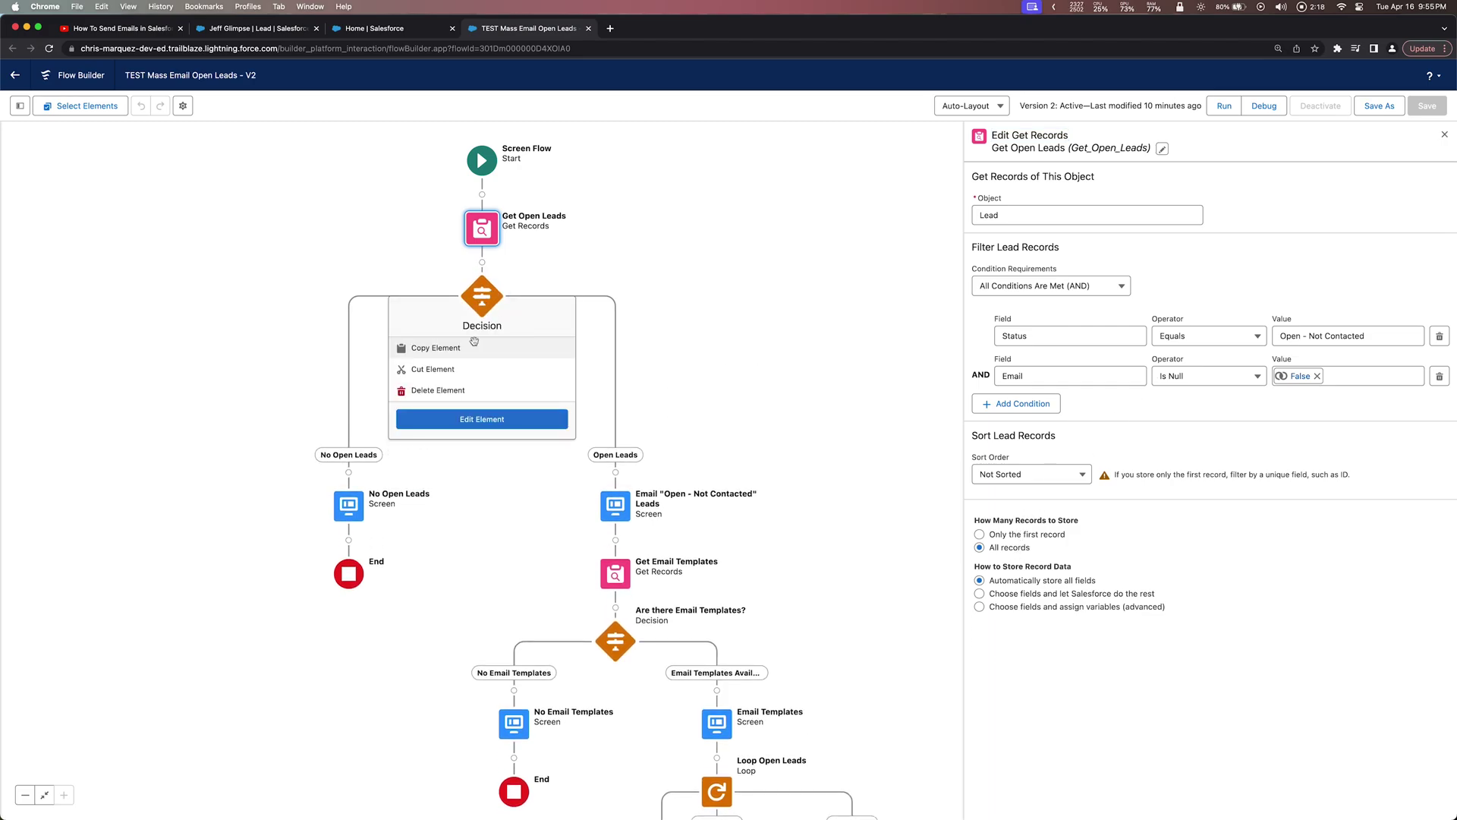
click(459, 418)
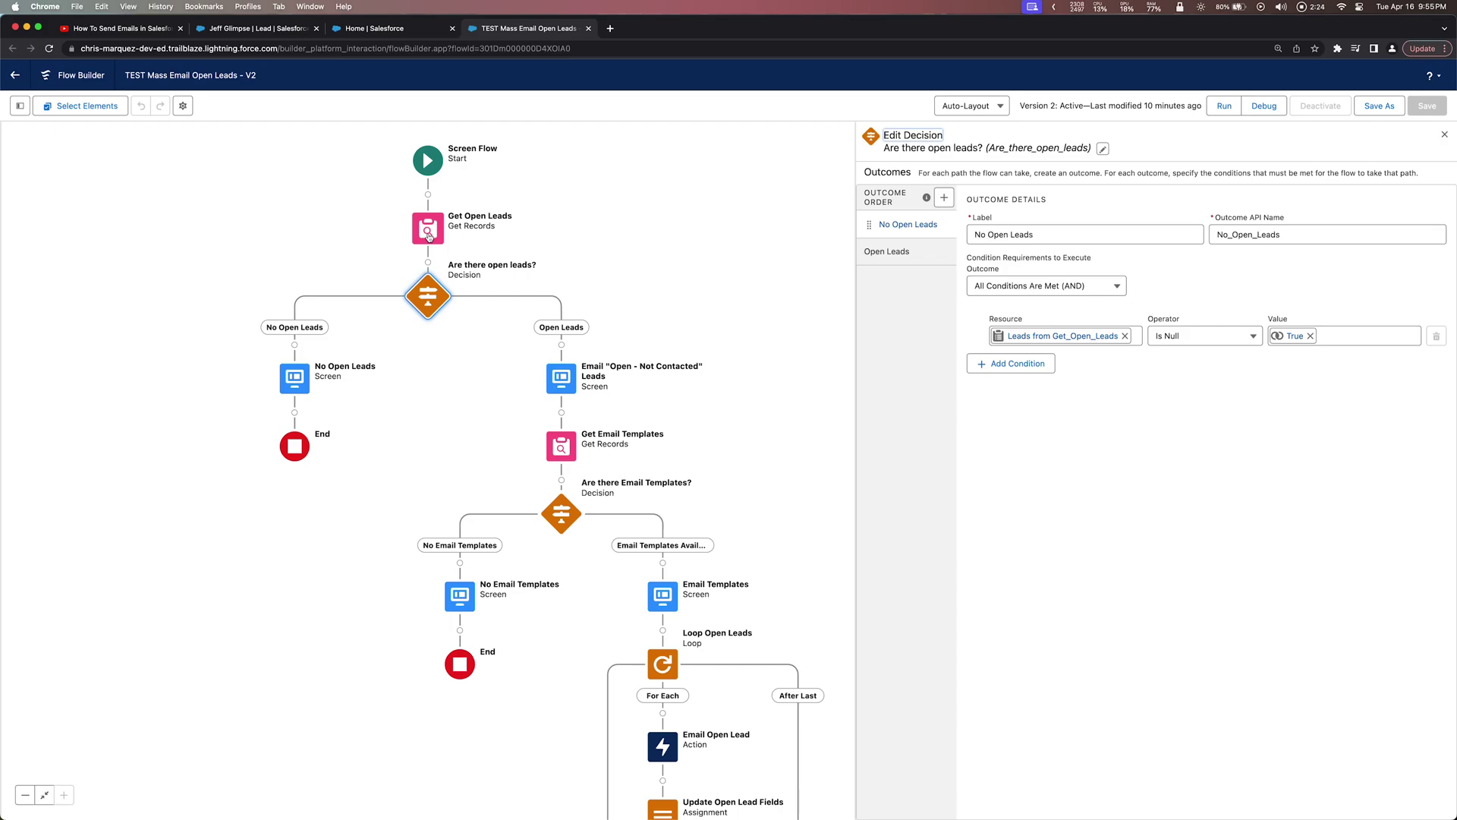
click(305, 384)
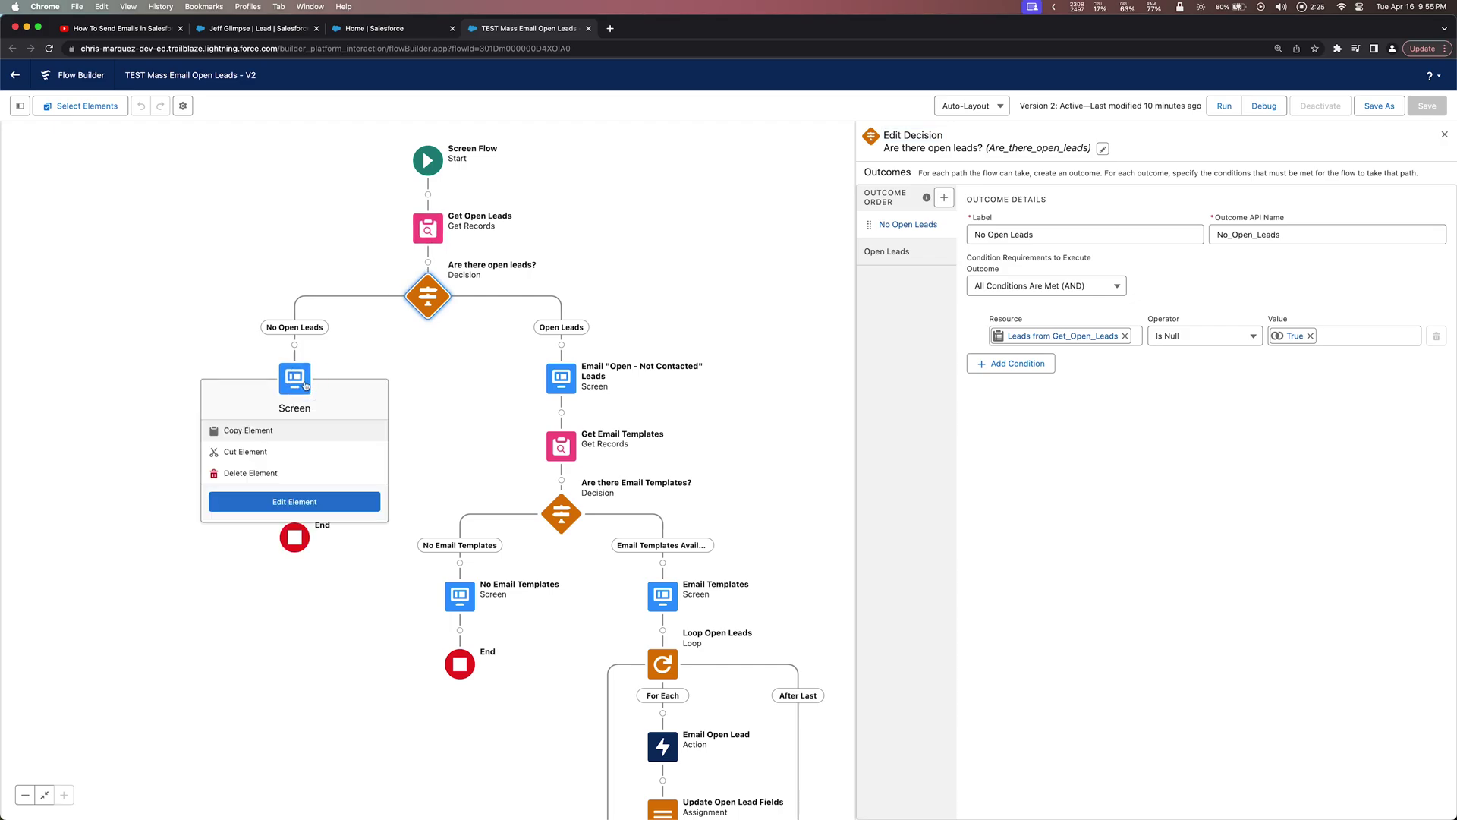
click(299, 499)
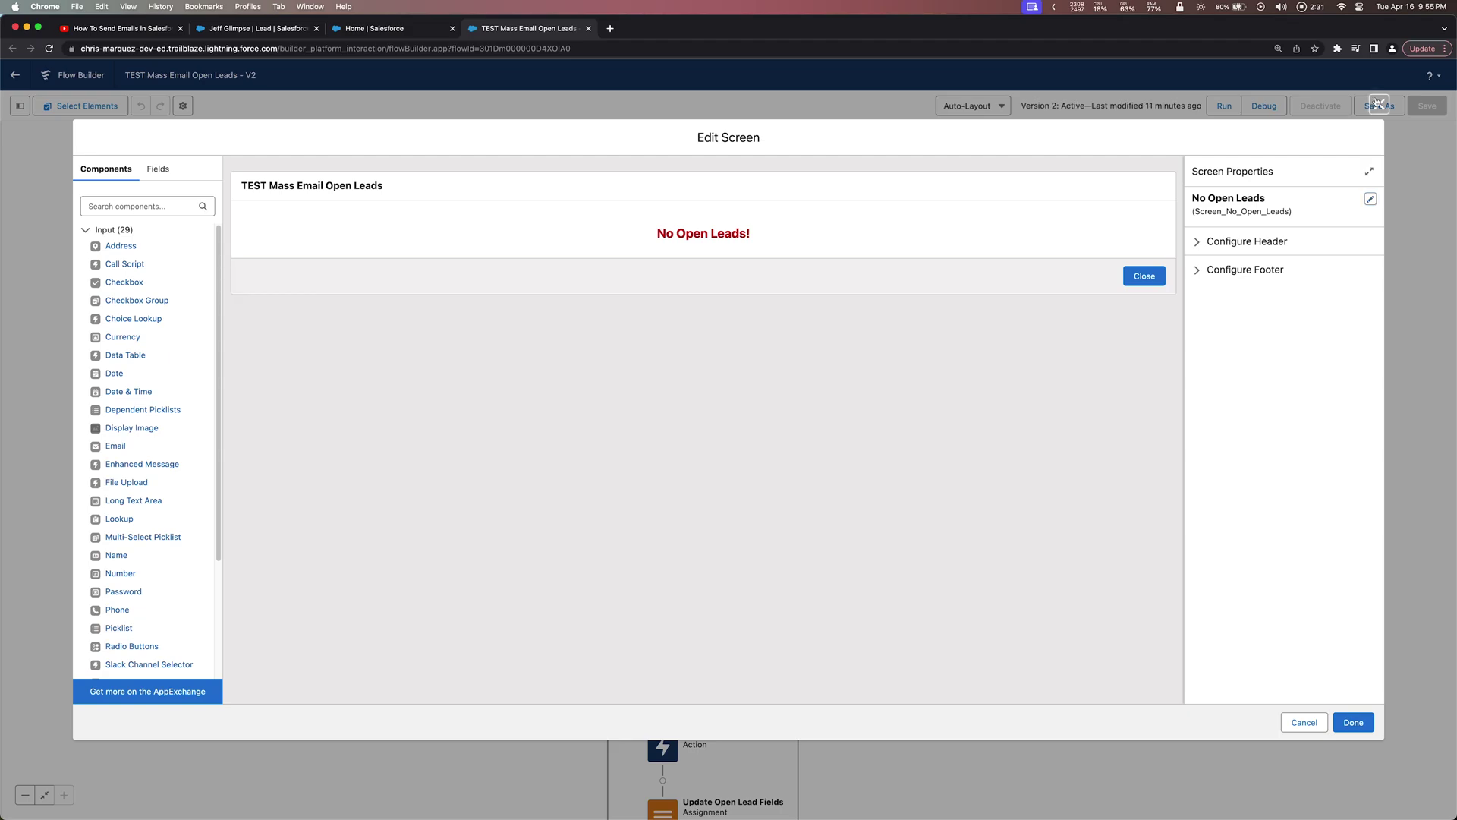
Step: Check the Email Open Leads screen's data table (Leads from Get_Open_Leads) and footer, then close it
click(1379, 104)
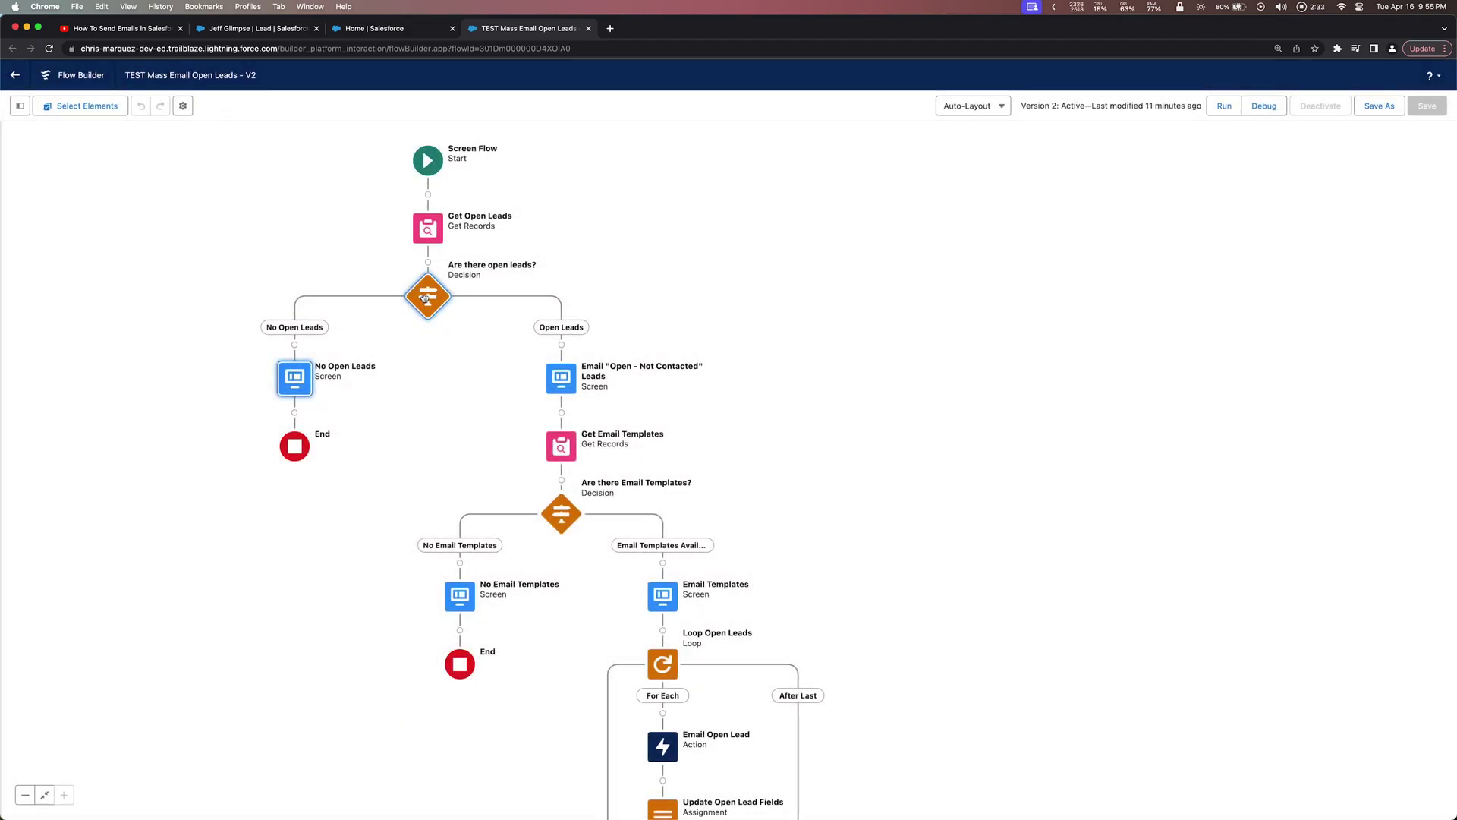
click(561, 381)
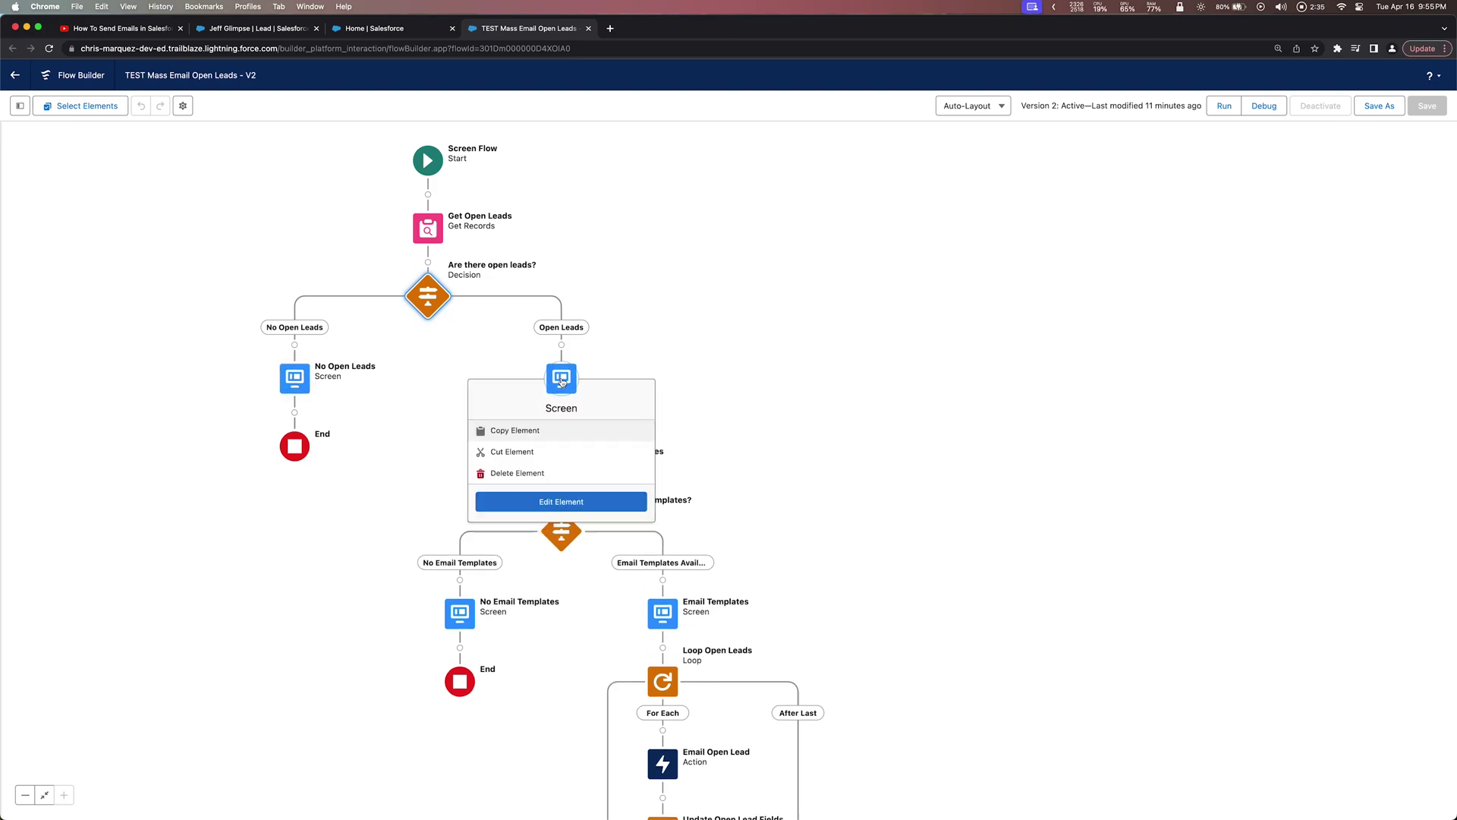
click(550, 498)
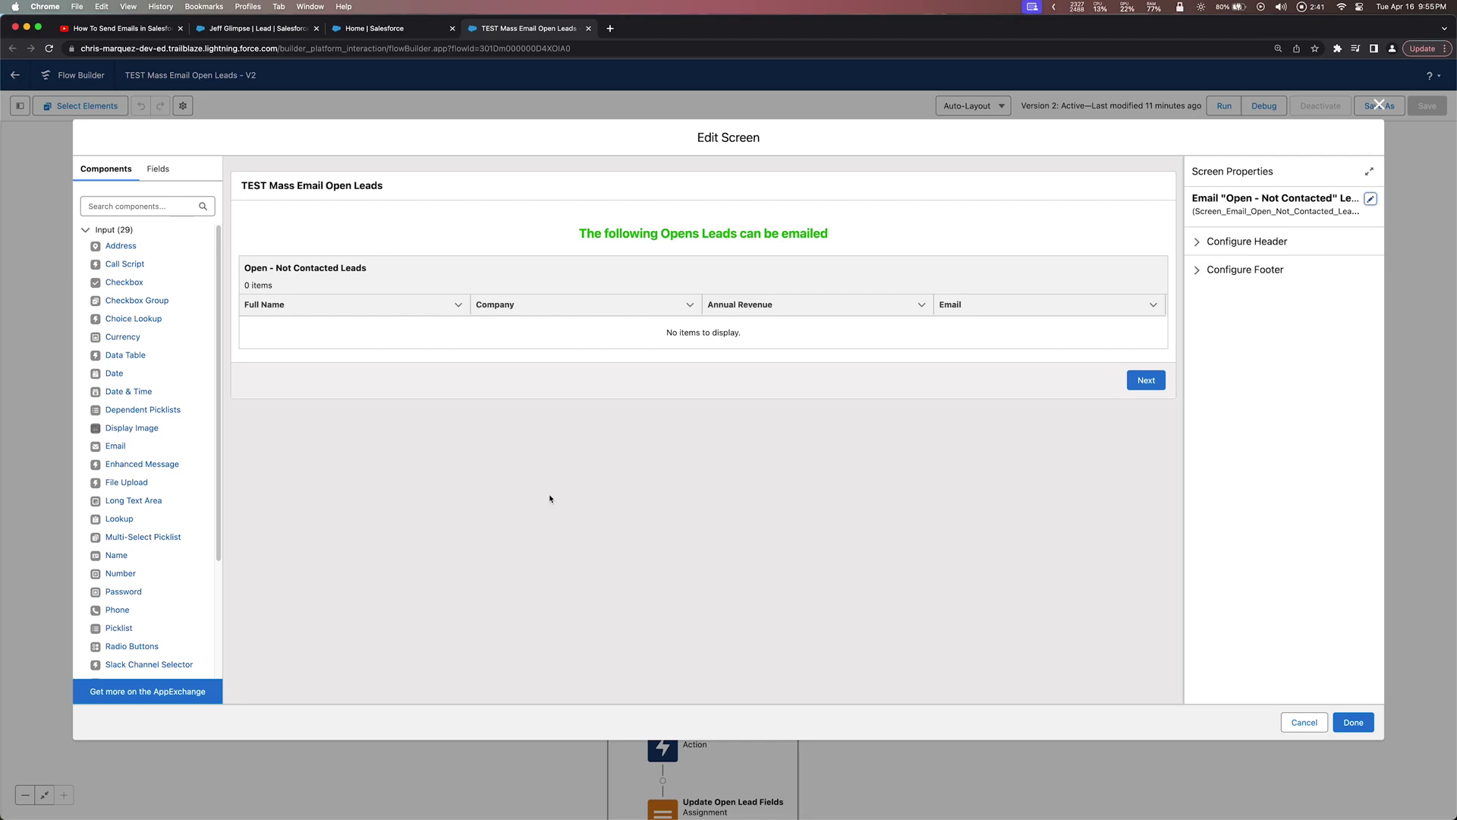
click(759, 298)
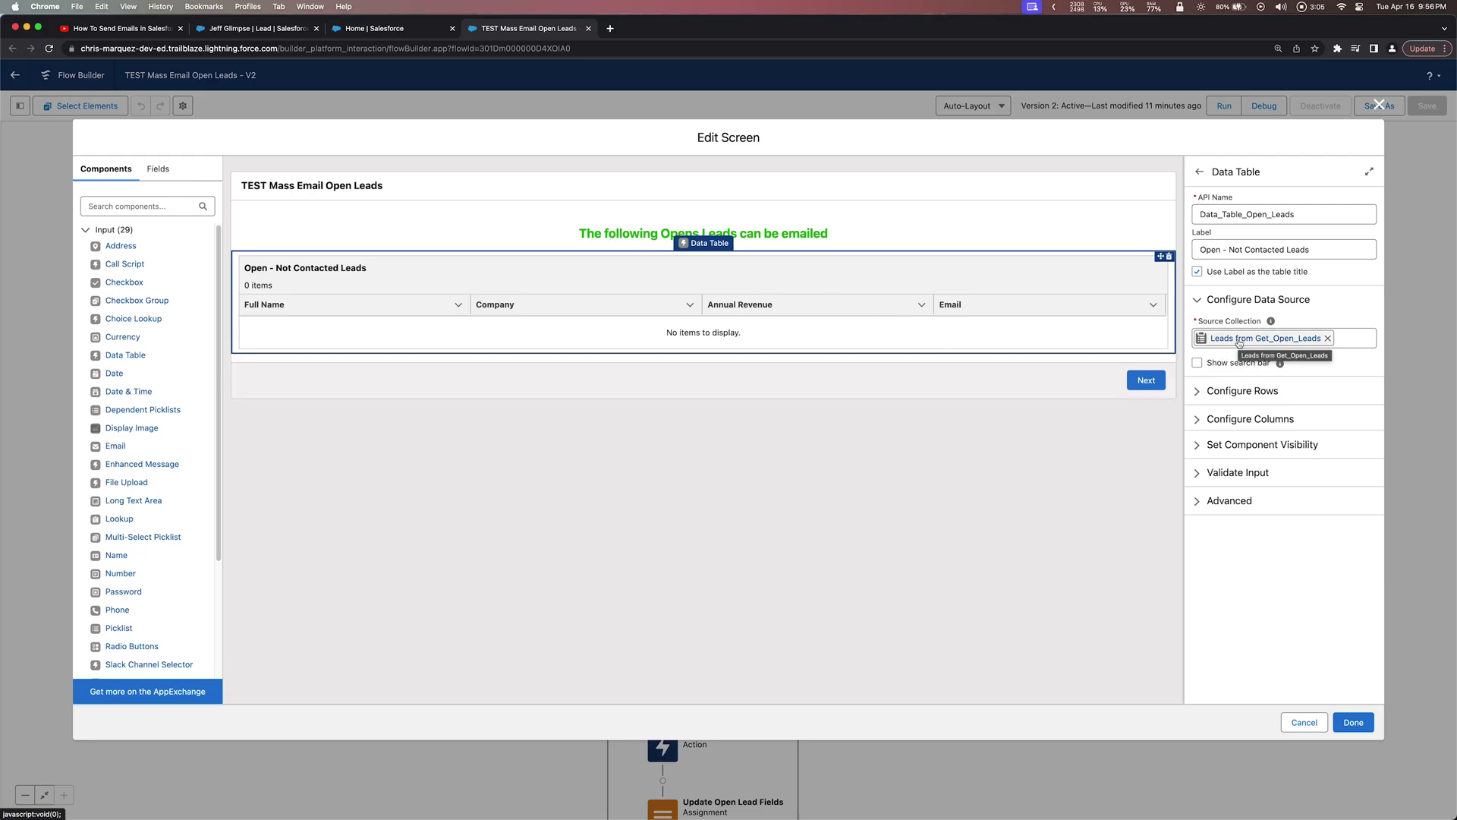
click(1148, 388)
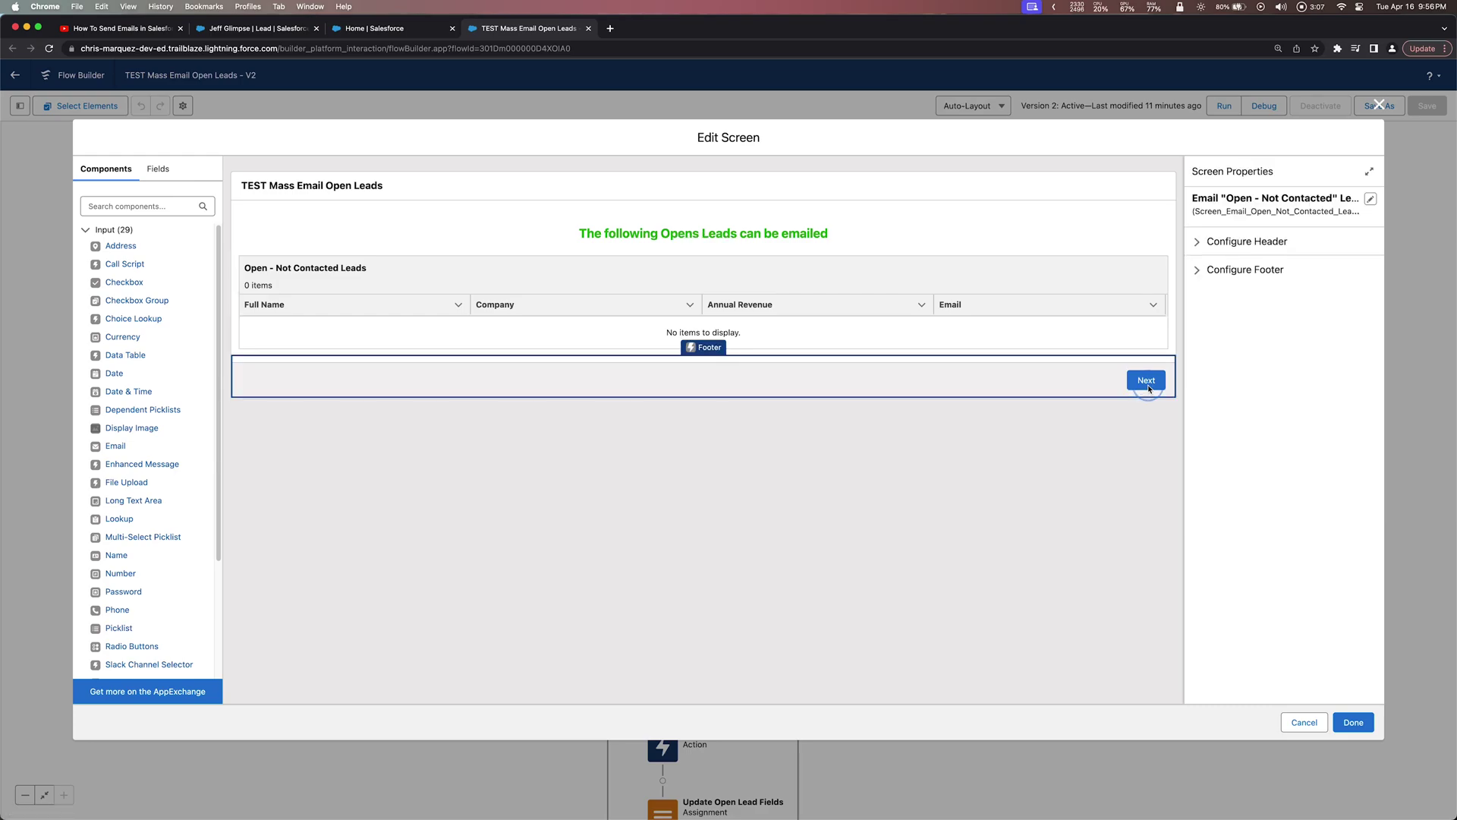
click(1378, 105)
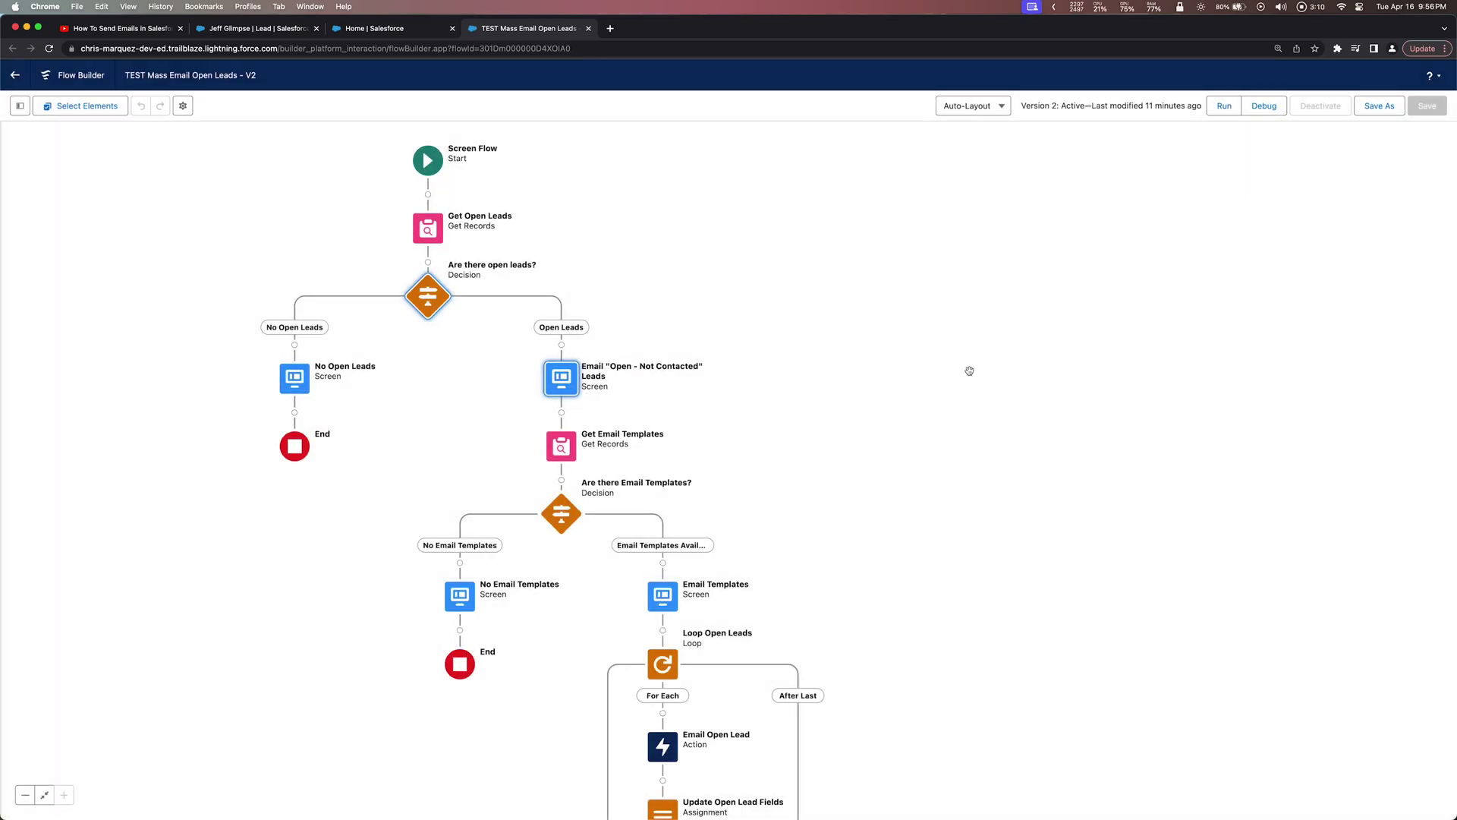
Step: Bring Get Email Templates into view and open its Get Records settings
scroll(952, 388, down, 1)
drag(951, 388, 1057, 323)
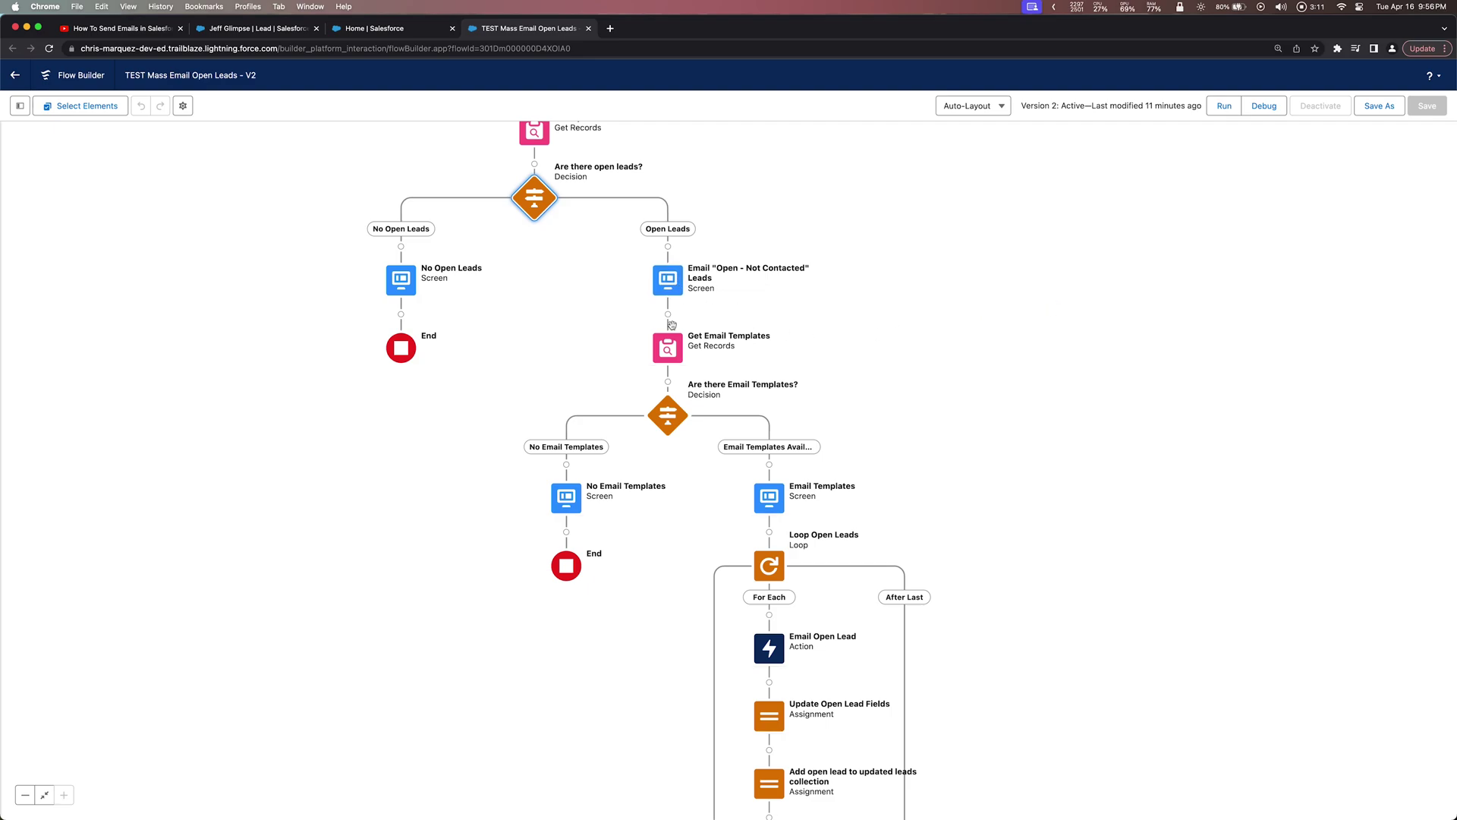
click(671, 355)
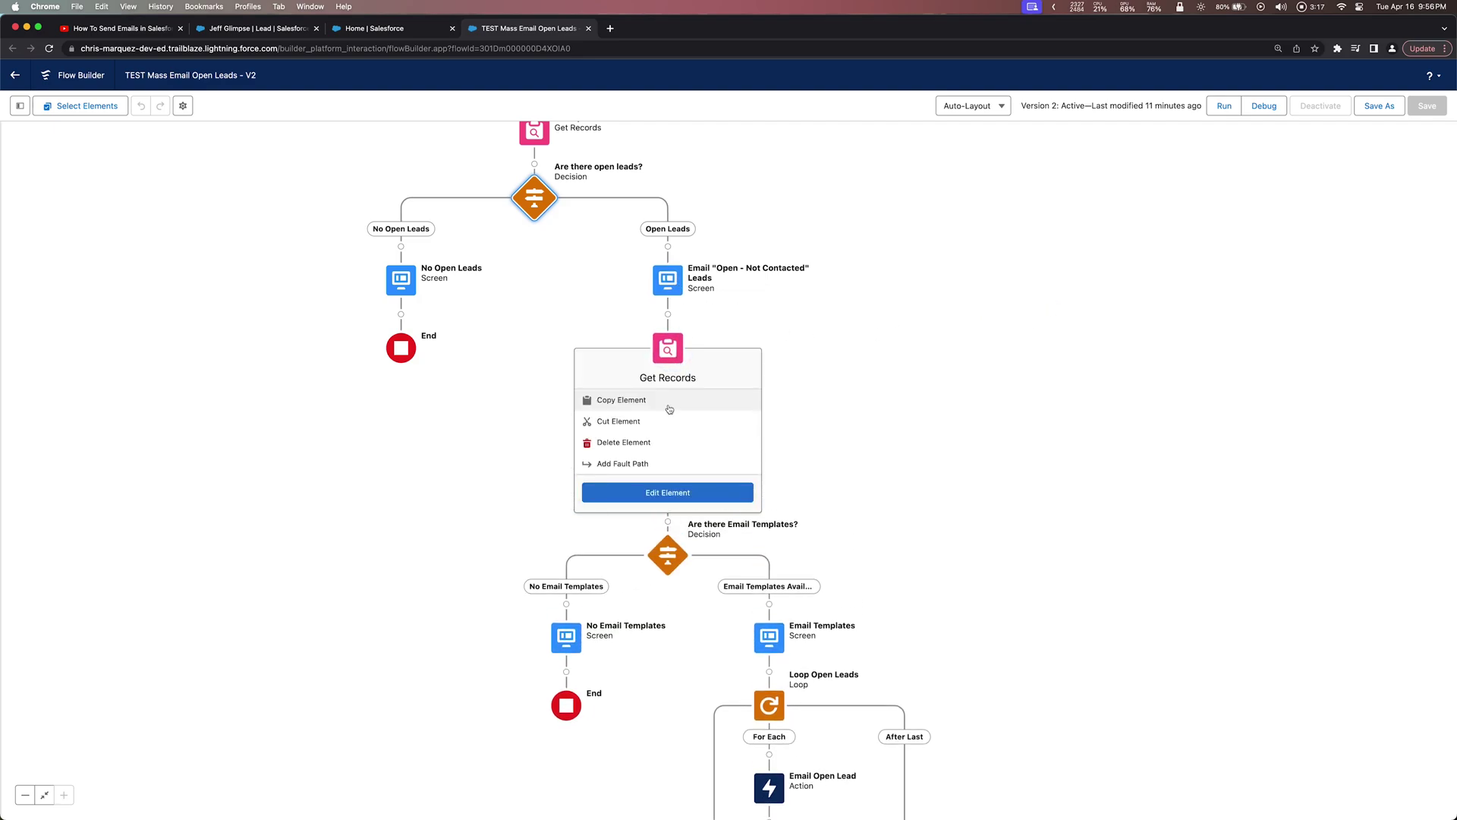
click(668, 492)
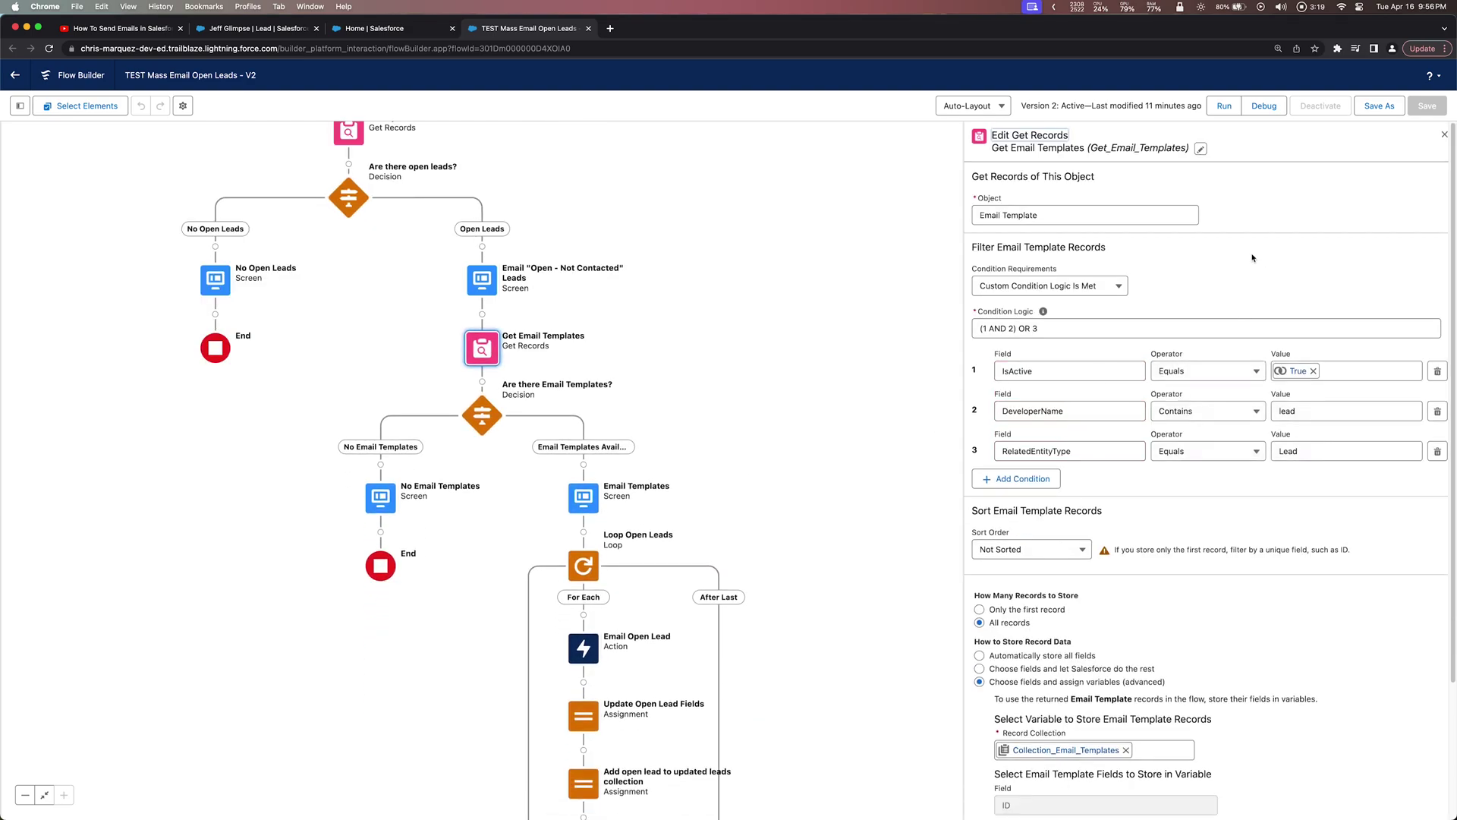
click(1042, 215)
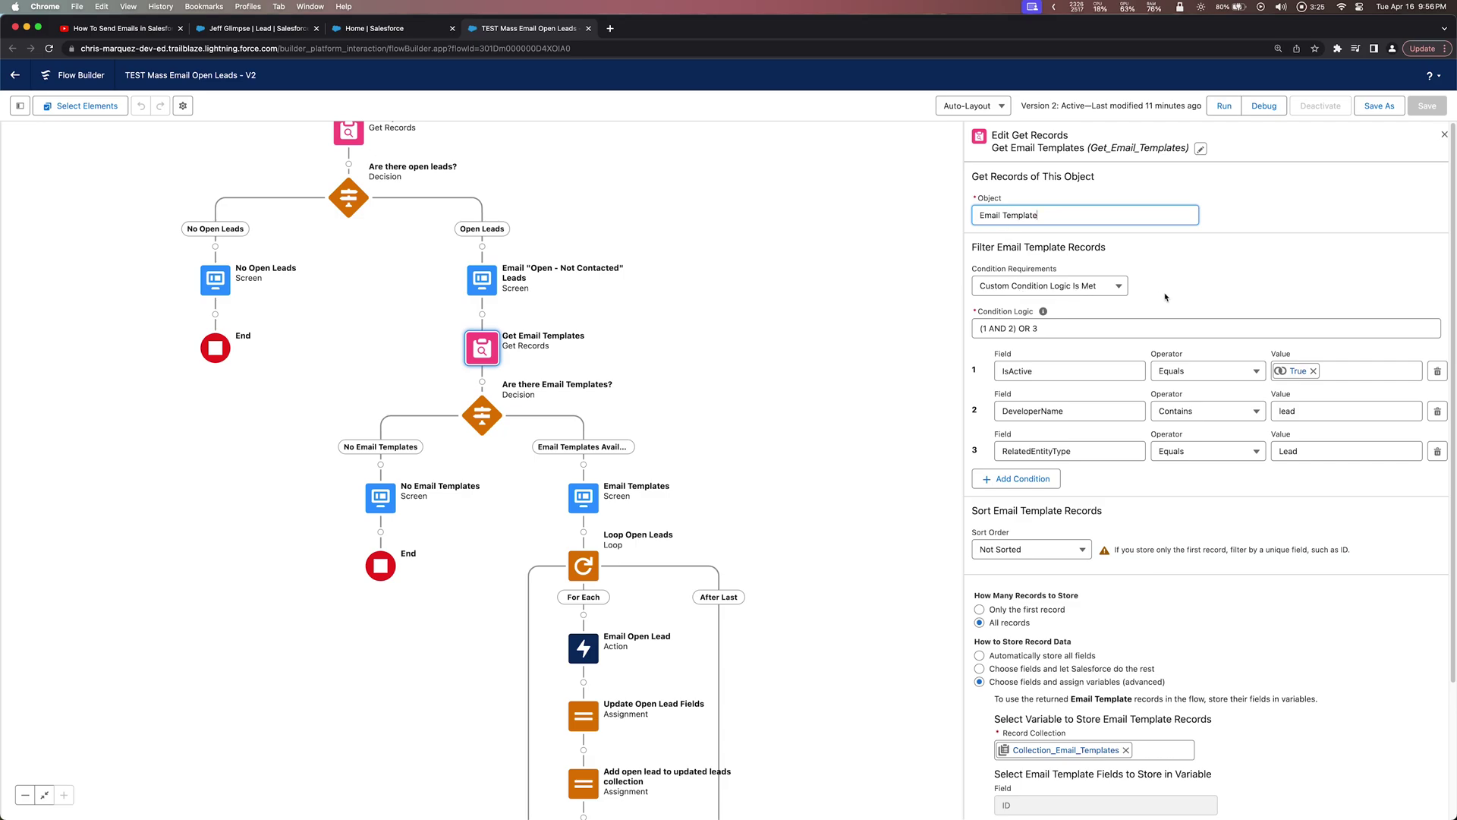
Step: Review the (1 AND 2) OR 3 template filters and the Collection_Email_Templates output, then close the panel
scroll(1167, 296, down, 2)
scroll(1166, 296, down, 2)
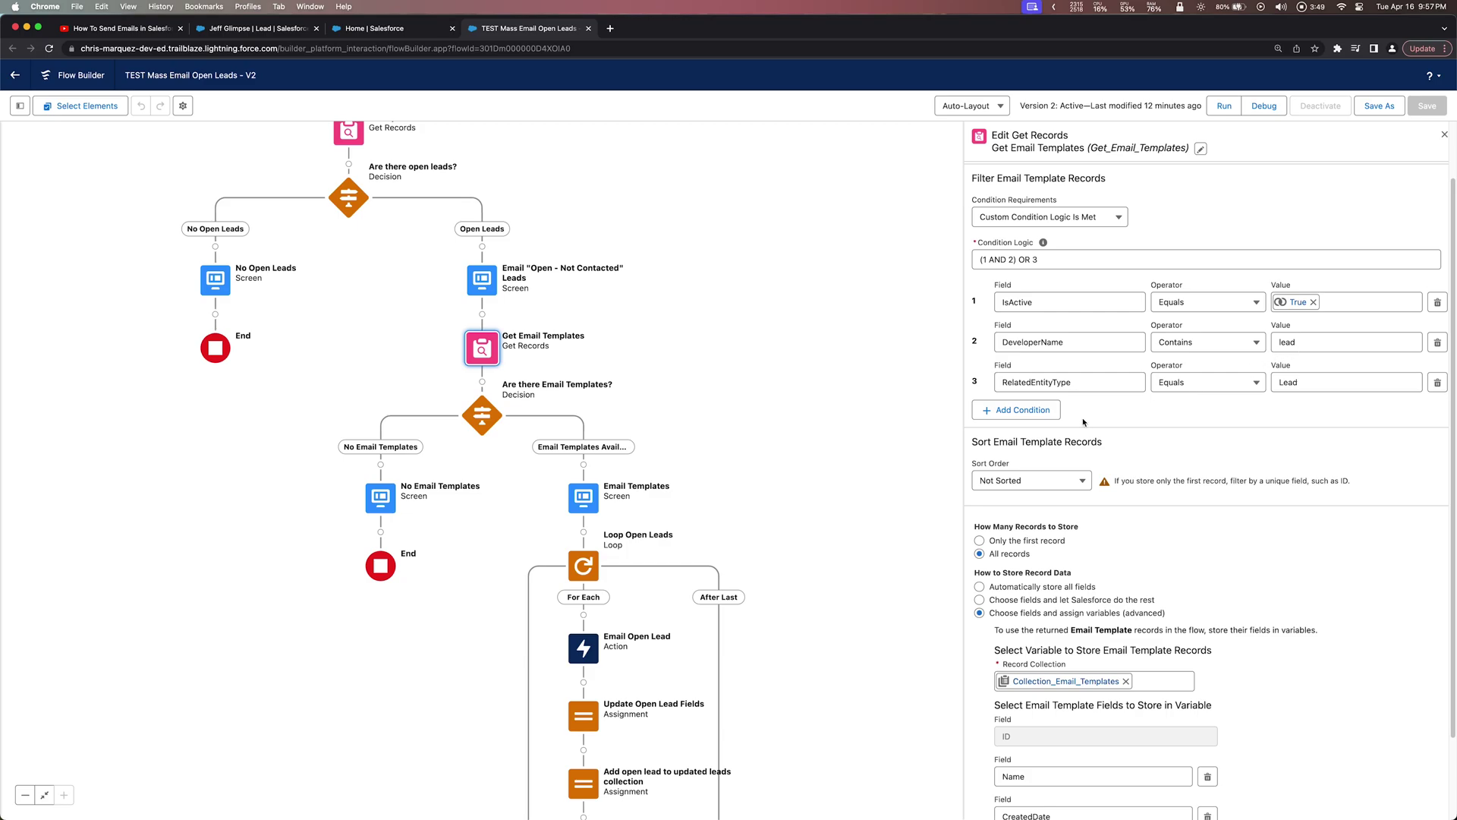
click(1036, 410)
click(1439, 423)
click(1310, 343)
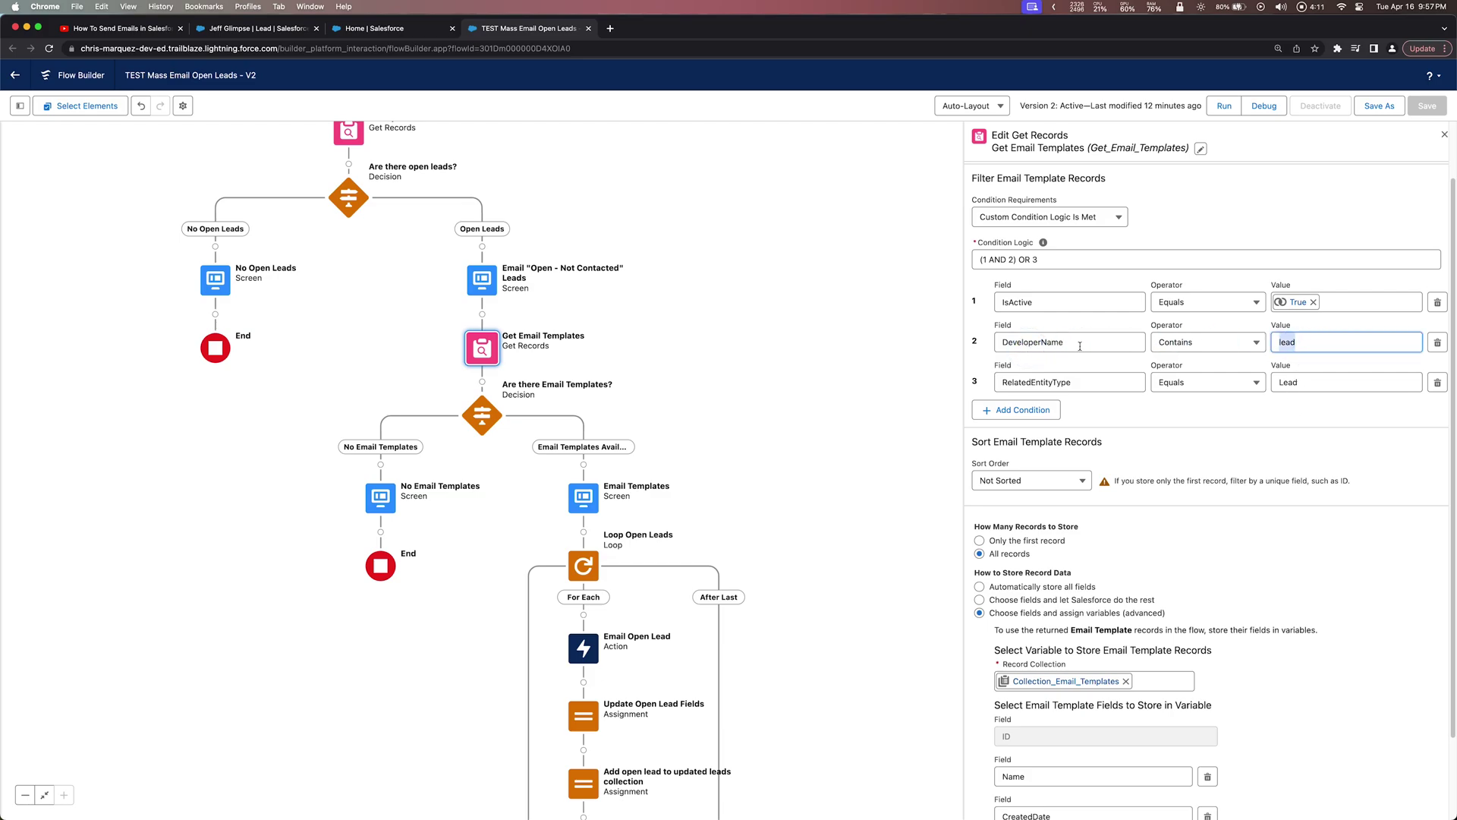
click(1057, 387)
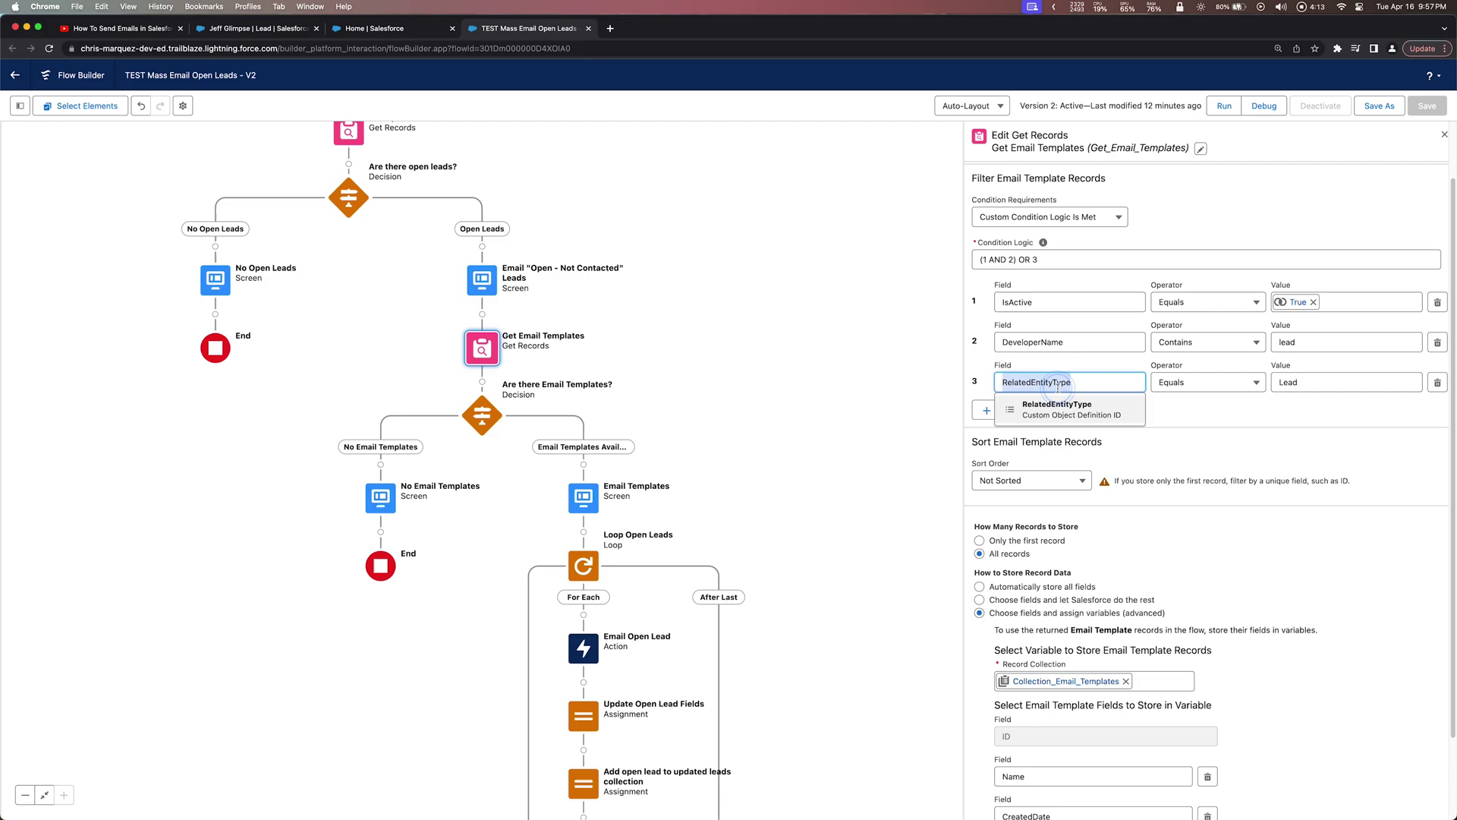
click(1212, 417)
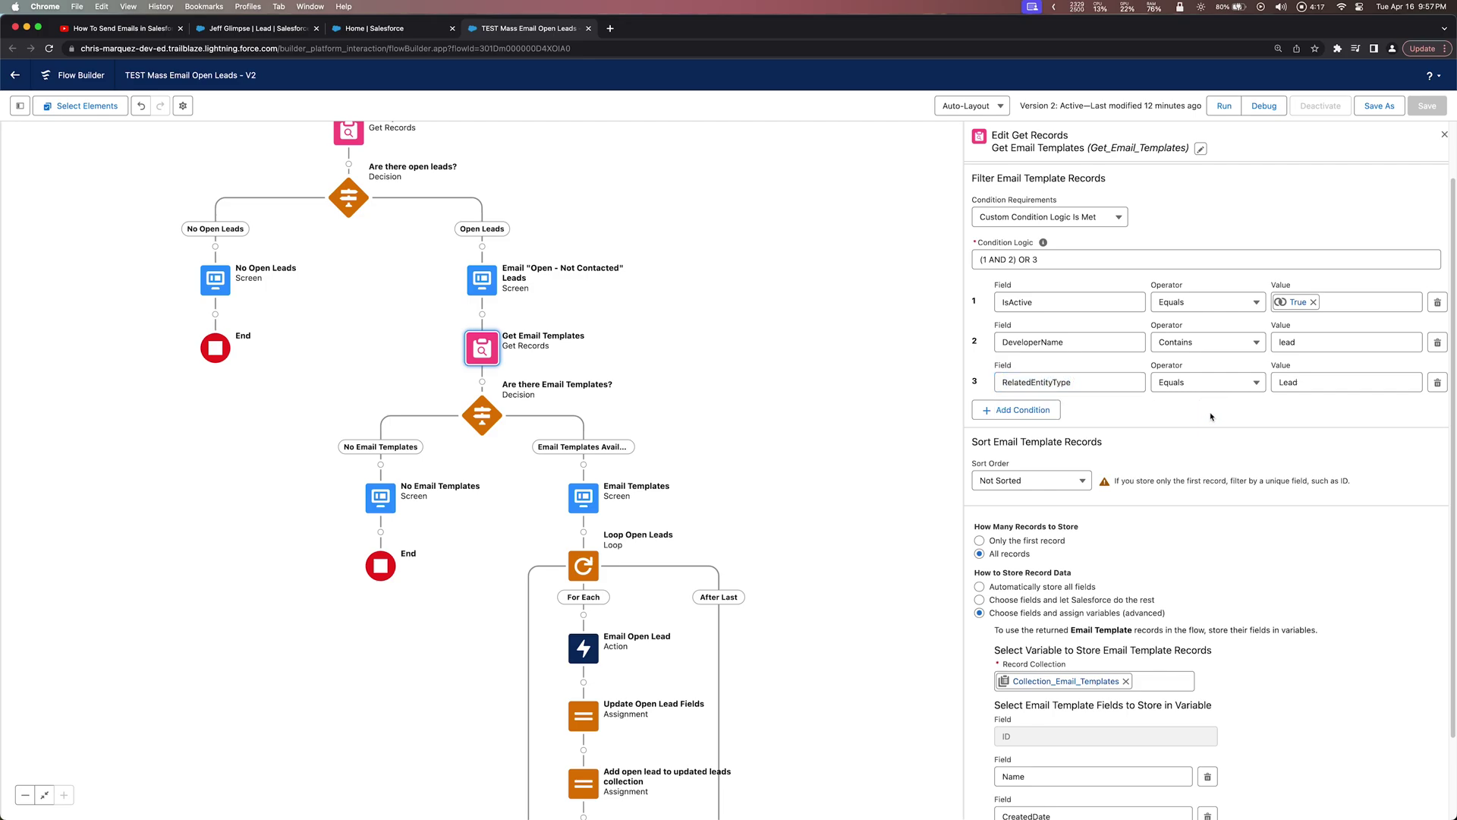
scroll(1207, 410, down, 2)
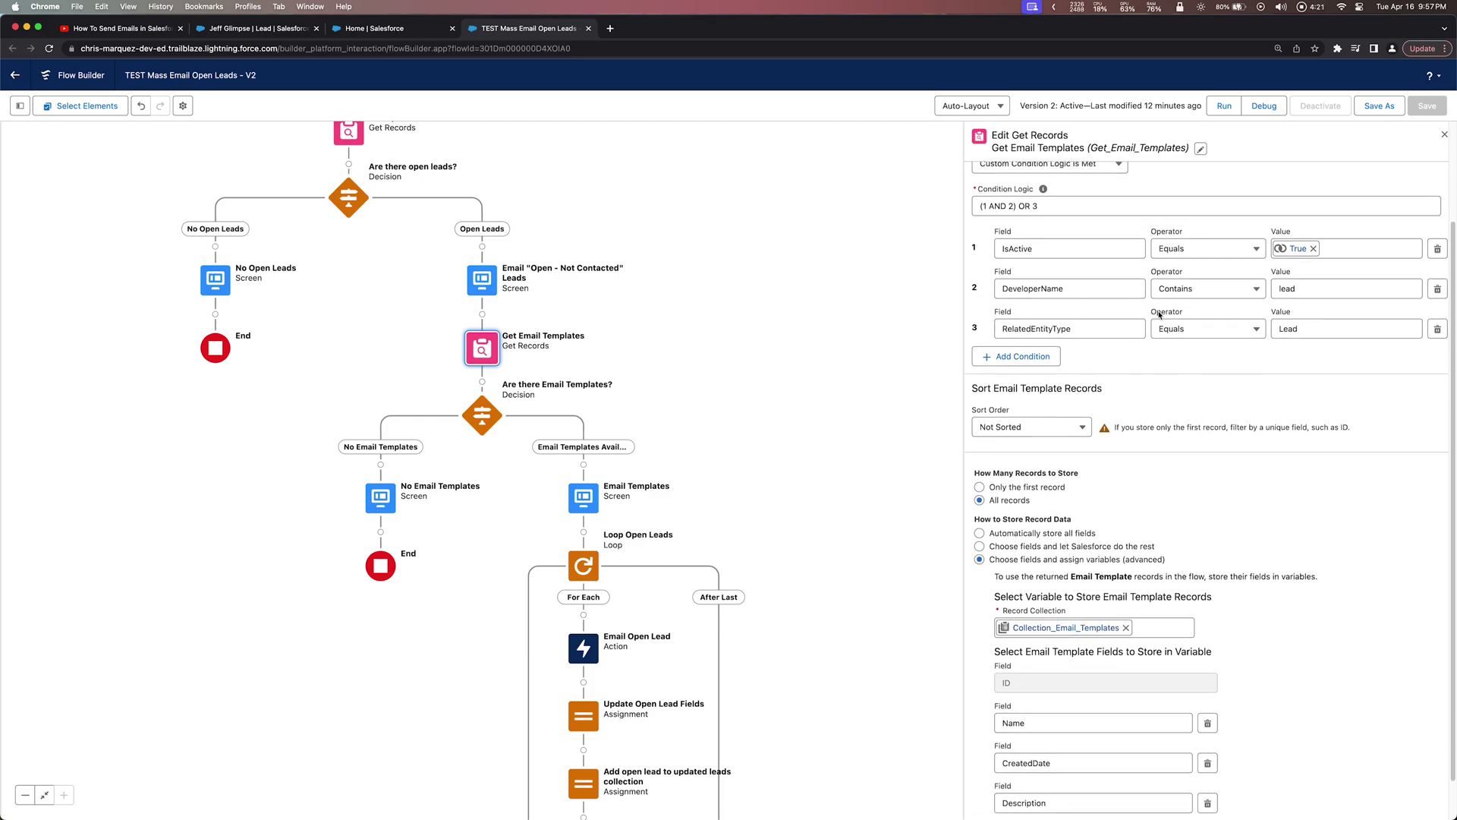
scroll(1159, 313, down, 2)
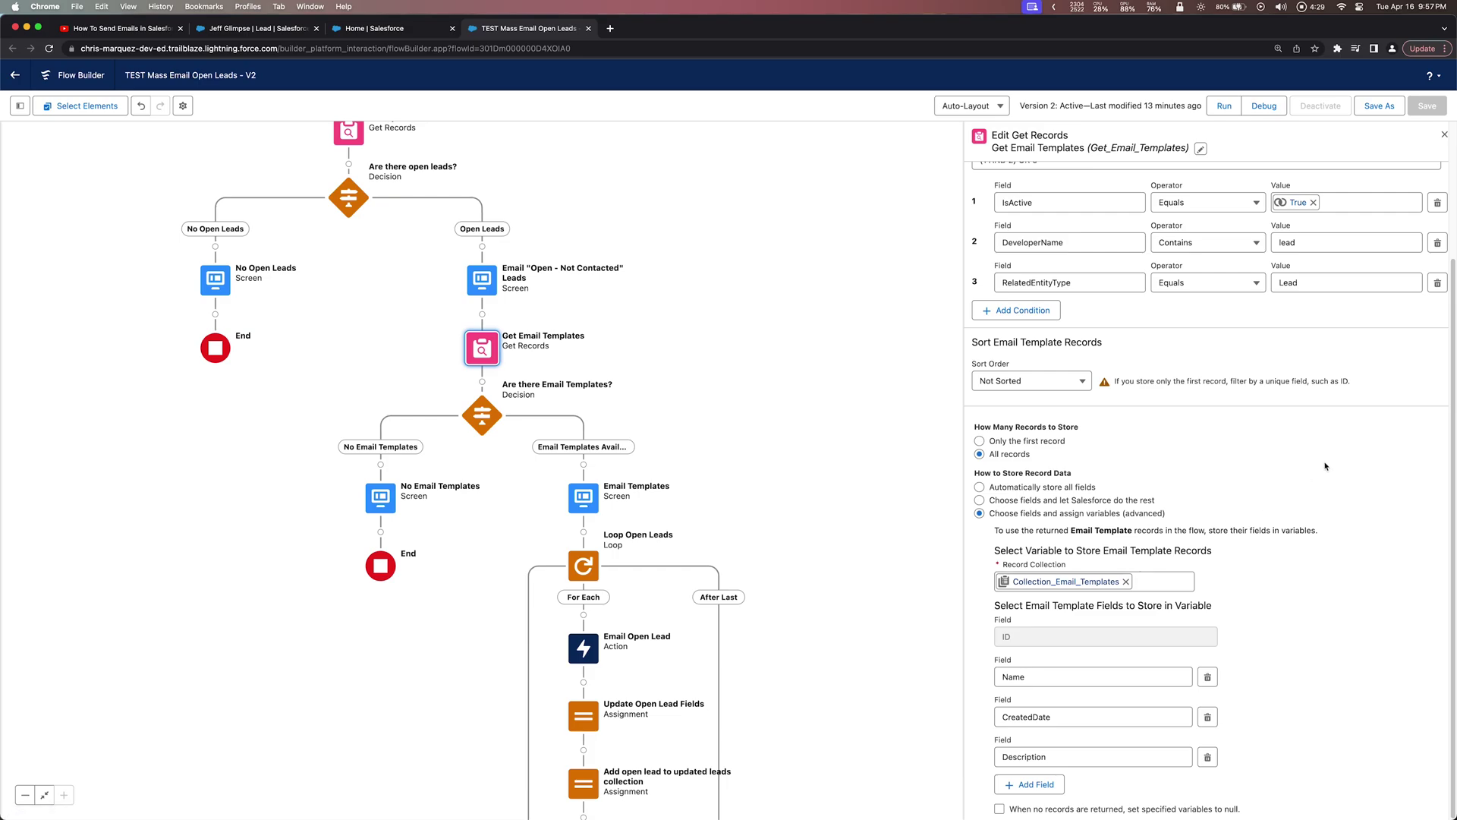
click(1444, 135)
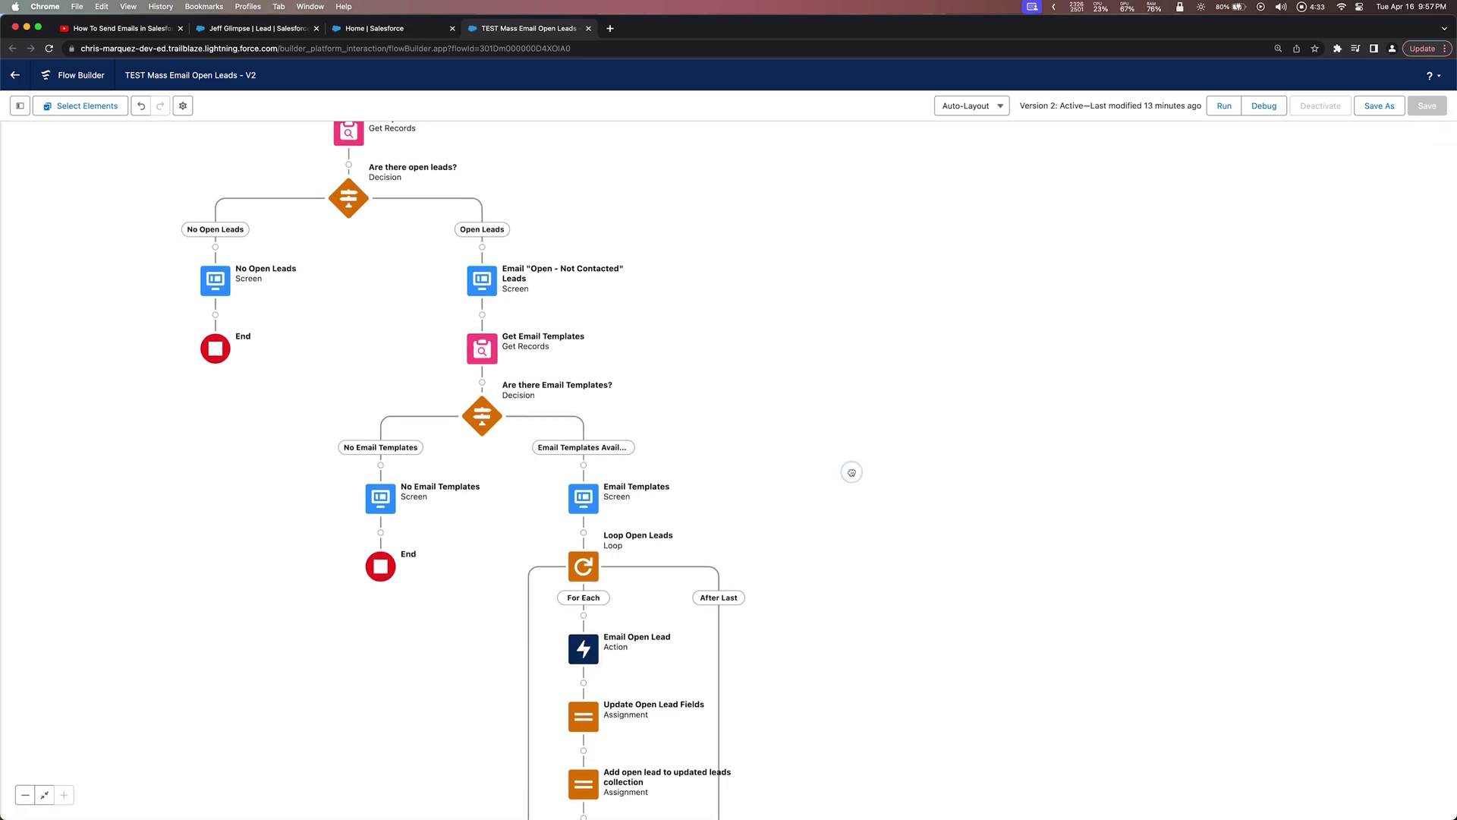
Step: Review the Are there Email Templates? decision and the No Email Templates screen
drag(852, 472, 845, 390)
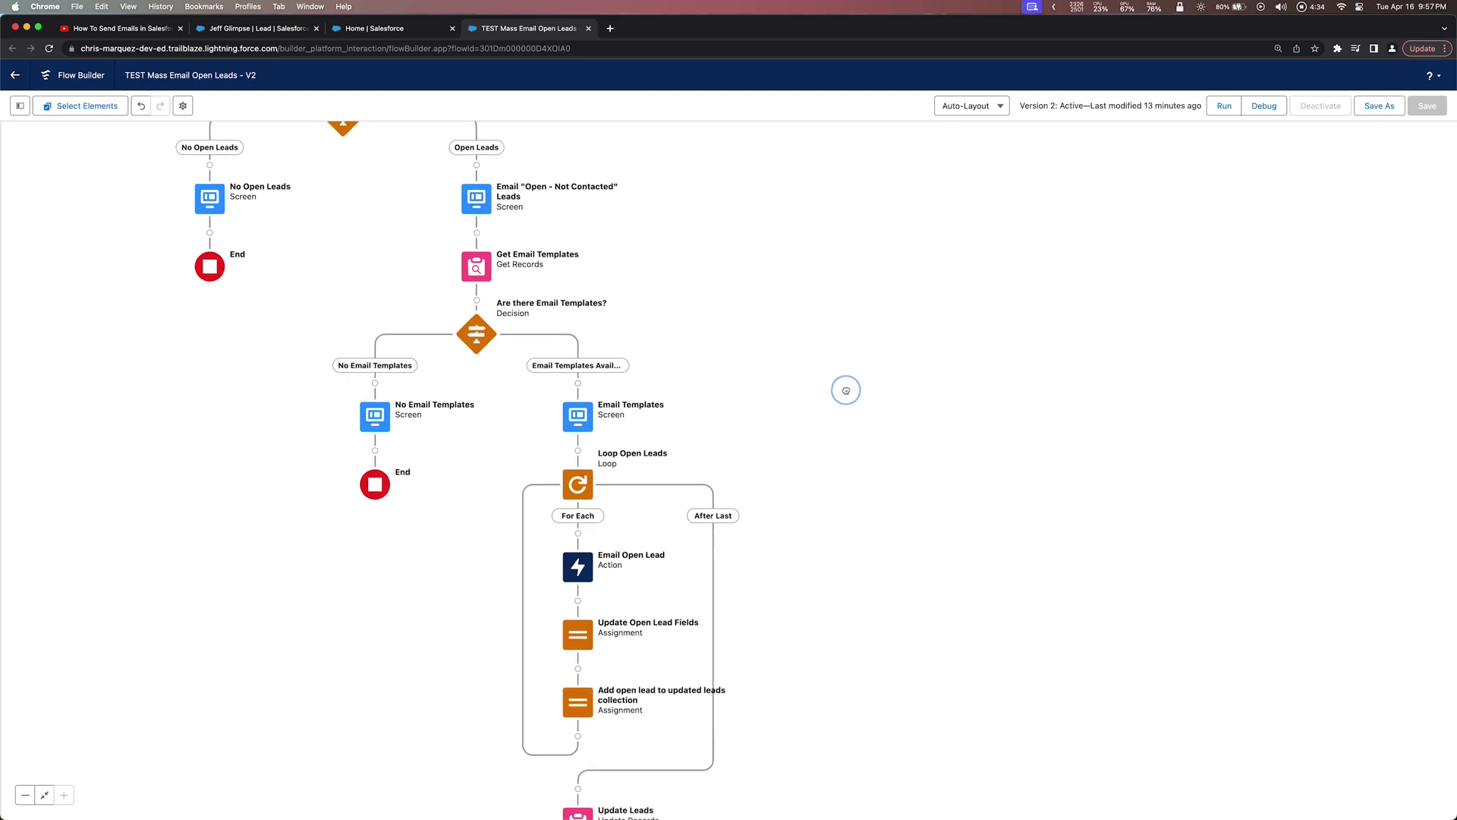
click(476, 335)
click(455, 459)
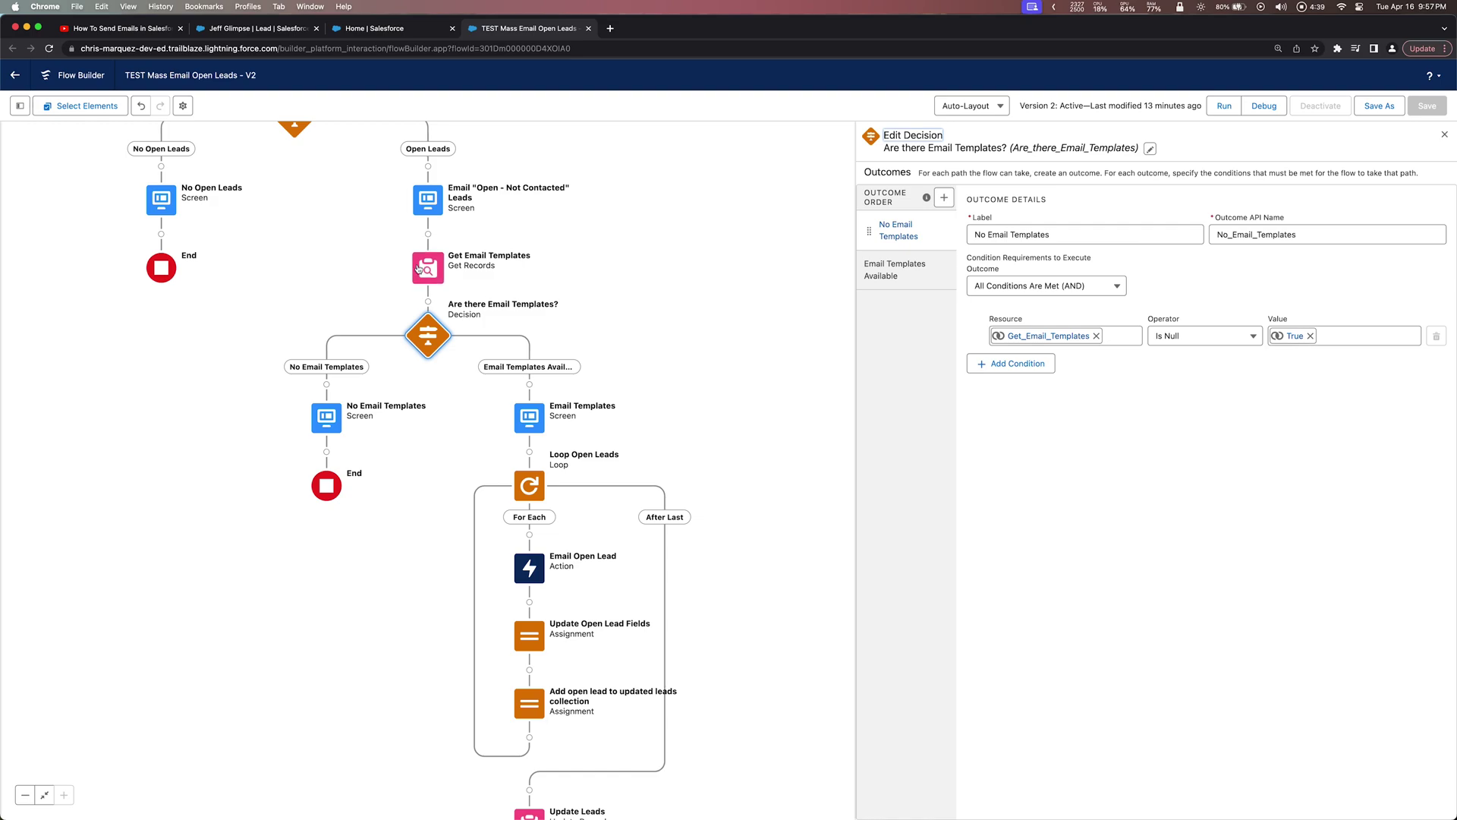
click(327, 429)
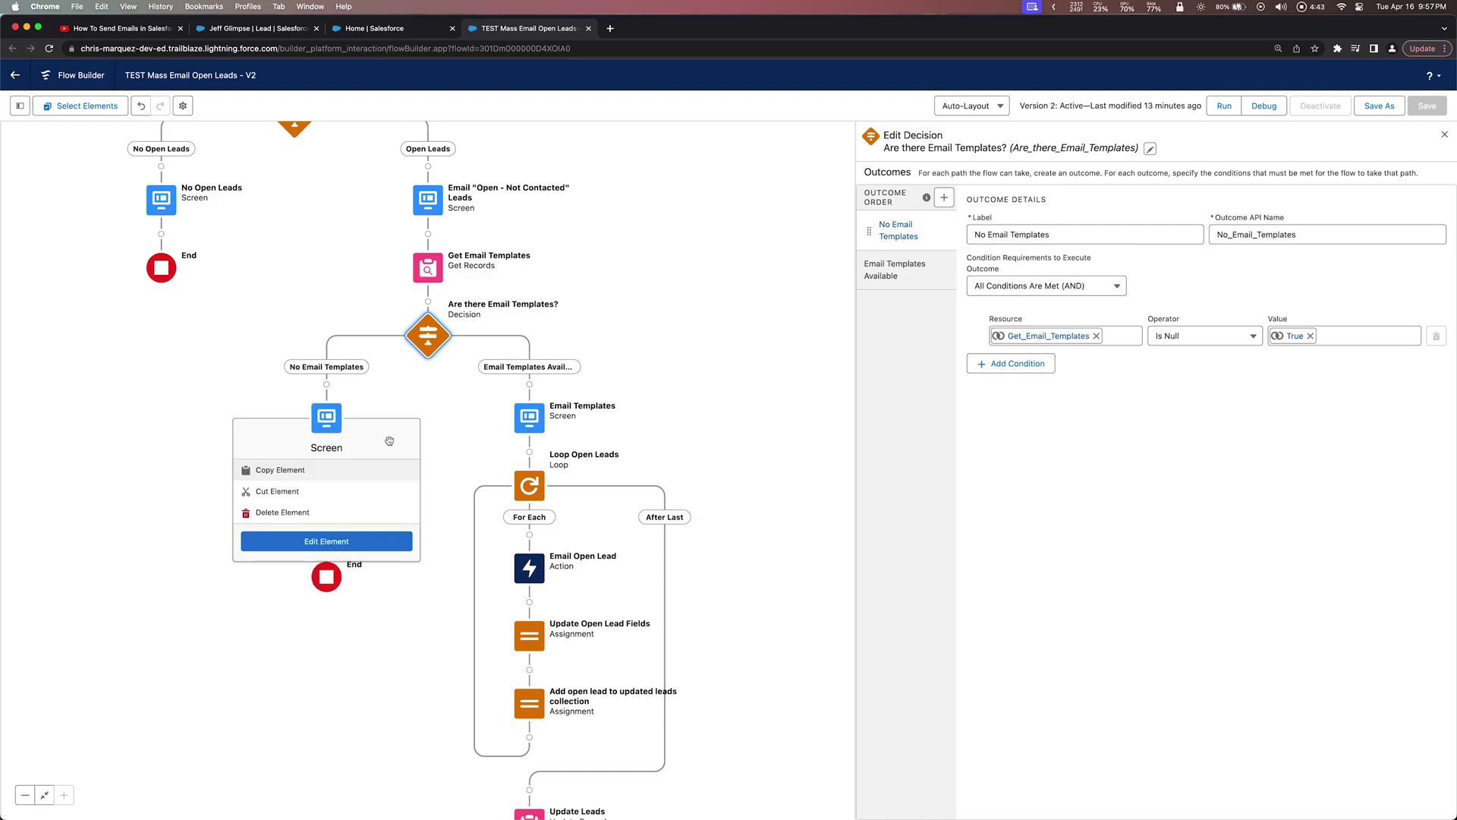
click(364, 542)
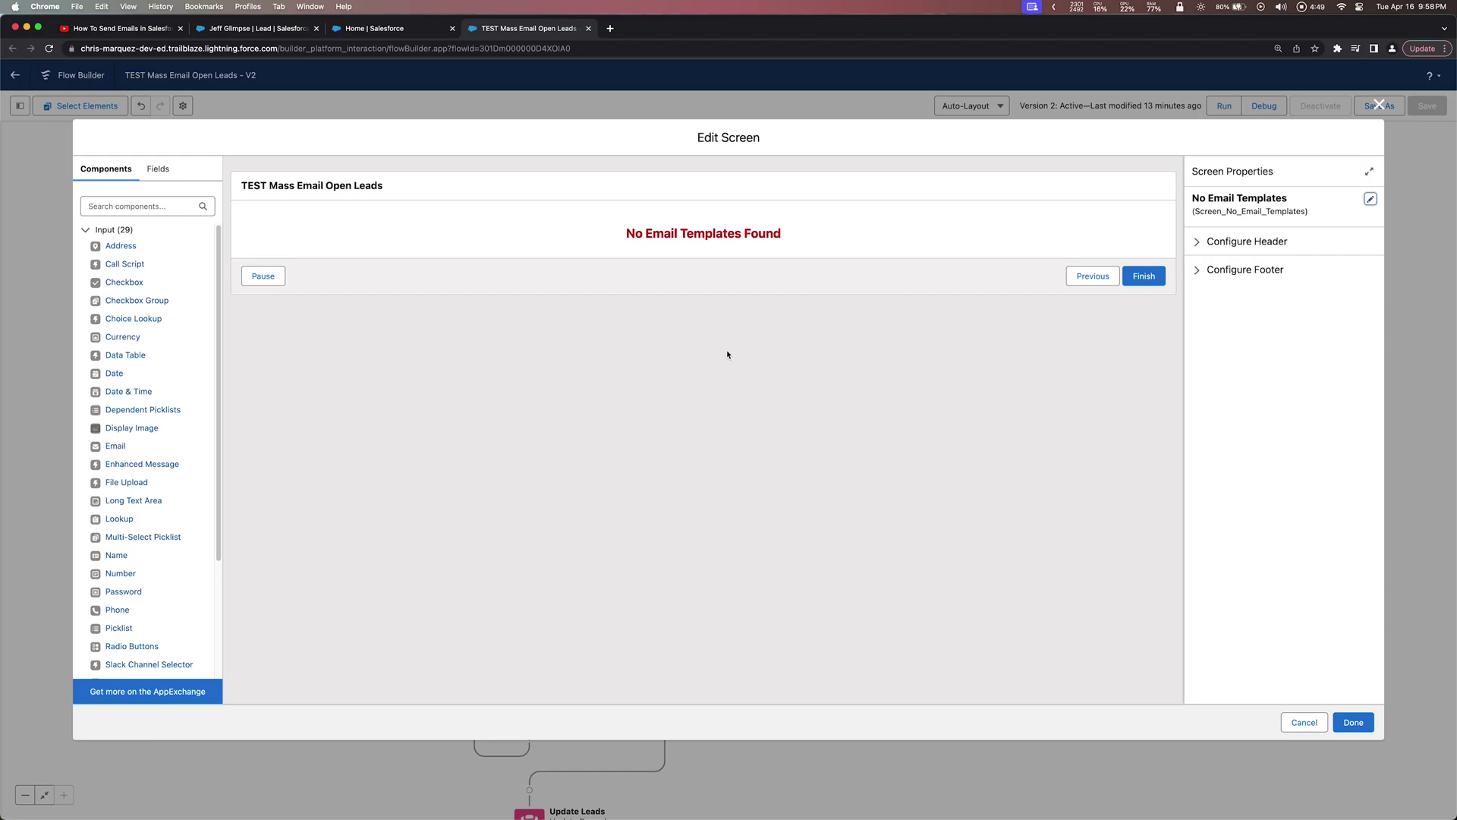
click(1378, 103)
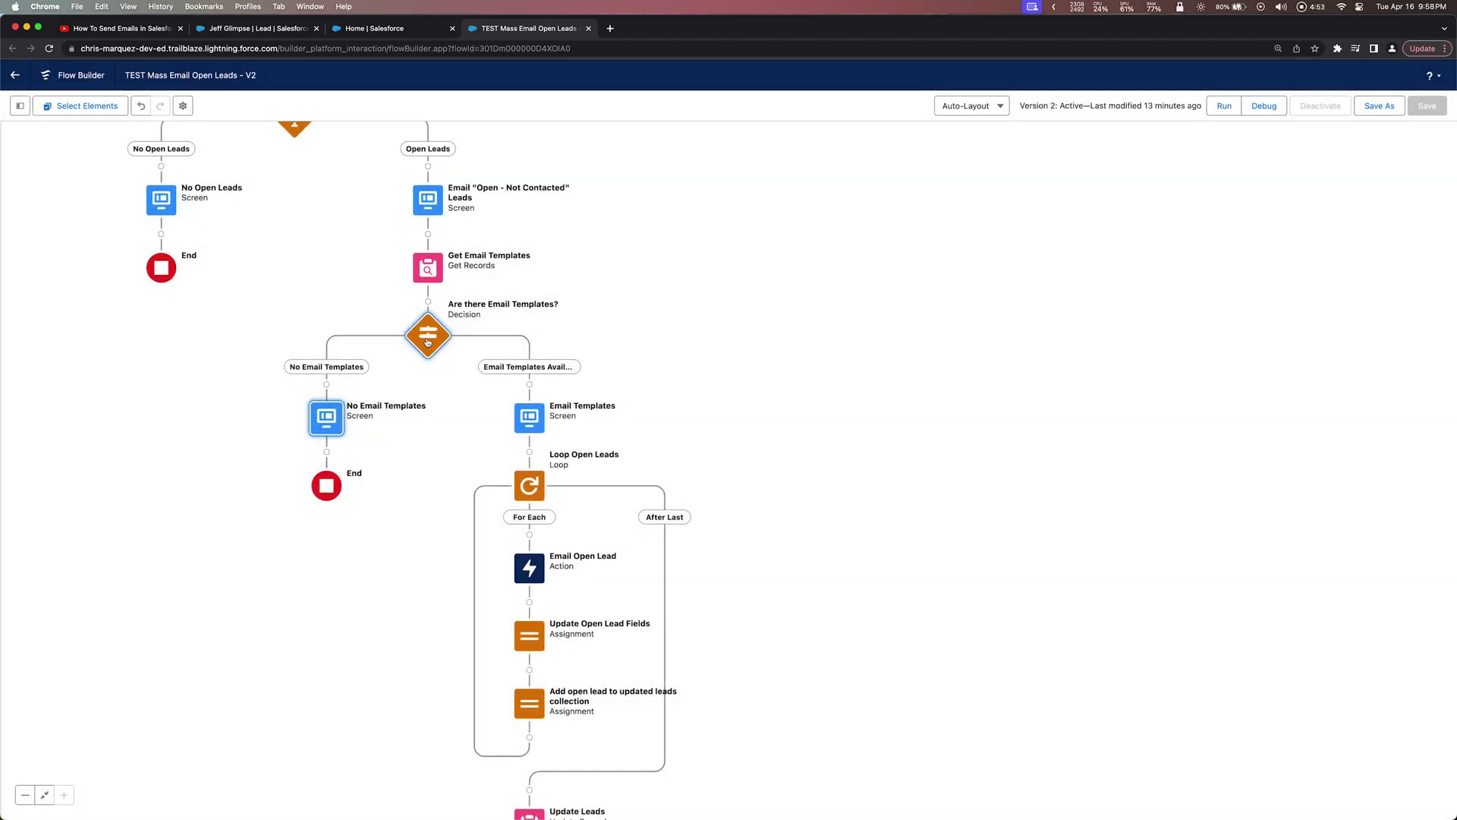
Step: Check the Email Templates screen's data table source, Collection_Email_Templates, and its footer, then close it
click(529, 416)
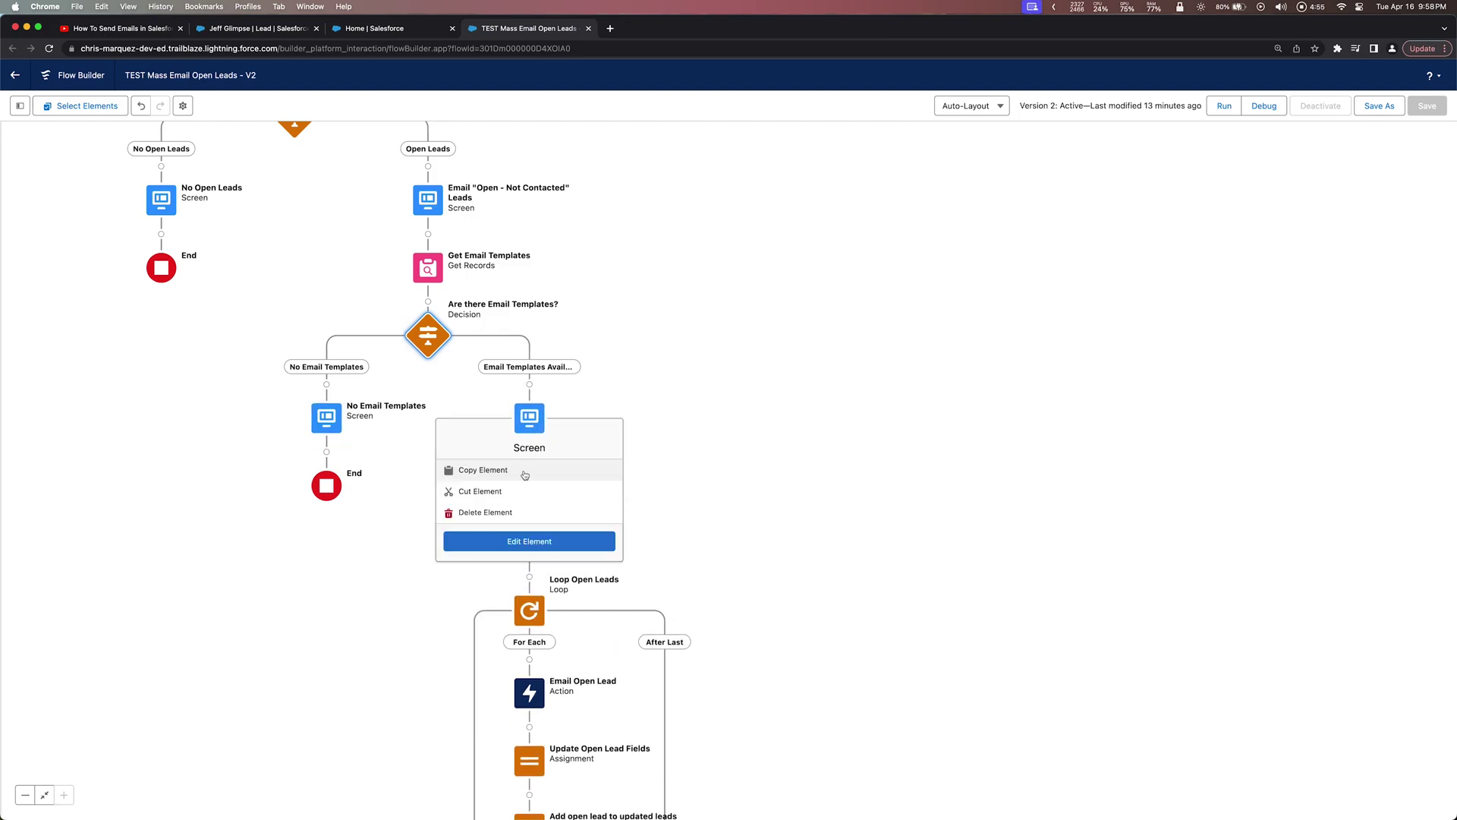
click(527, 541)
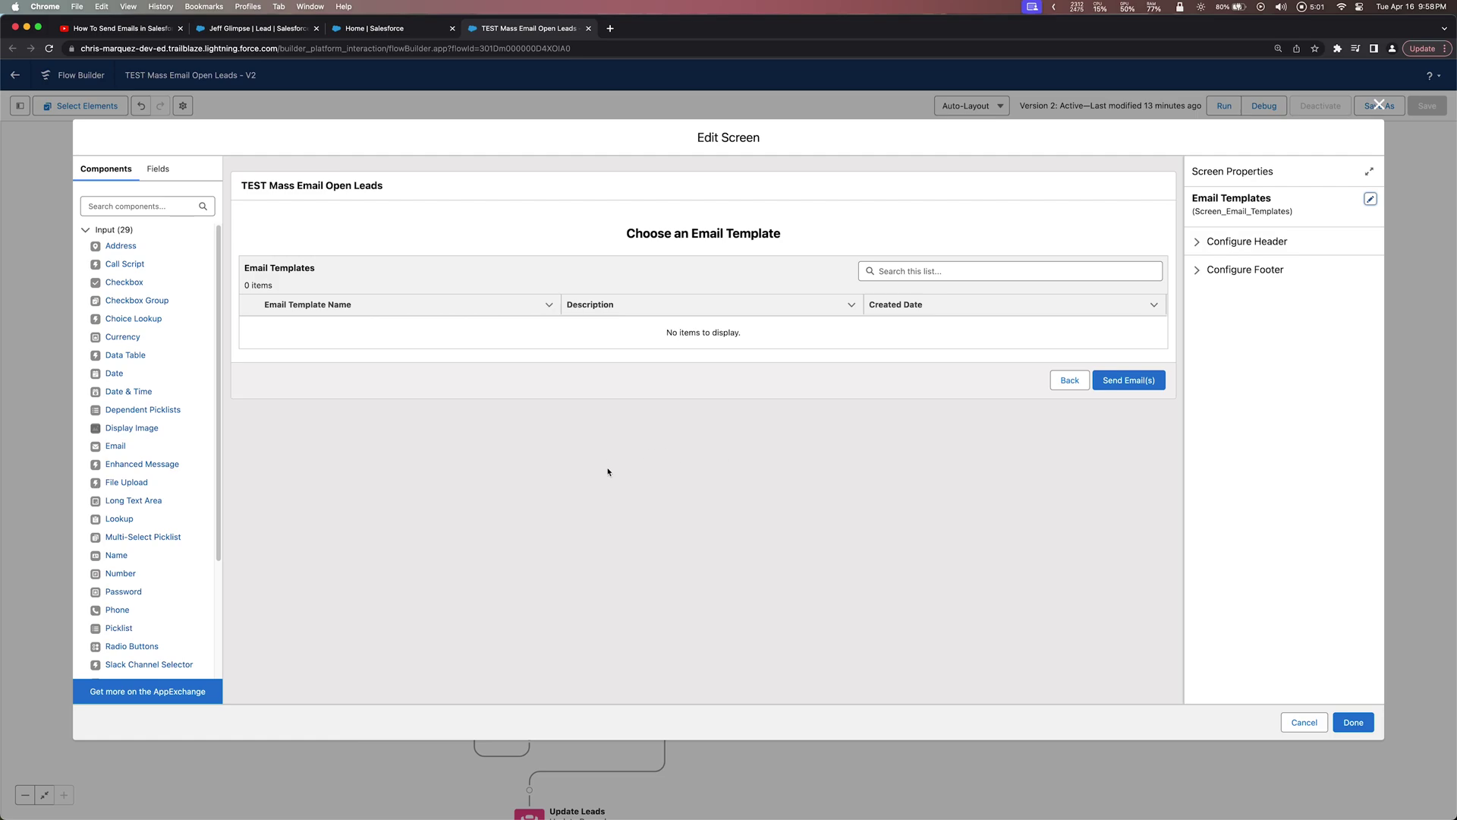
click(513, 322)
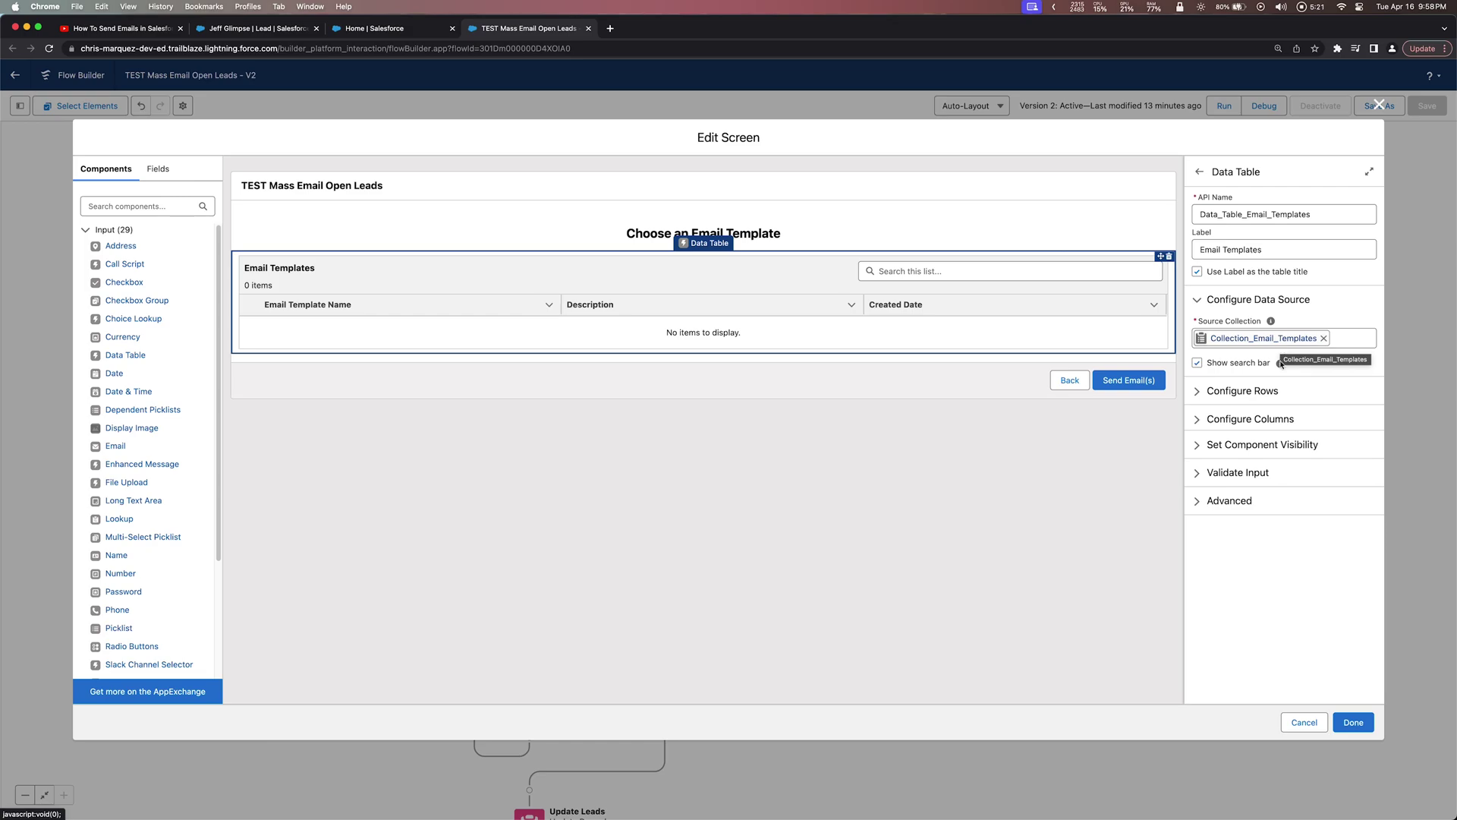
click(992, 395)
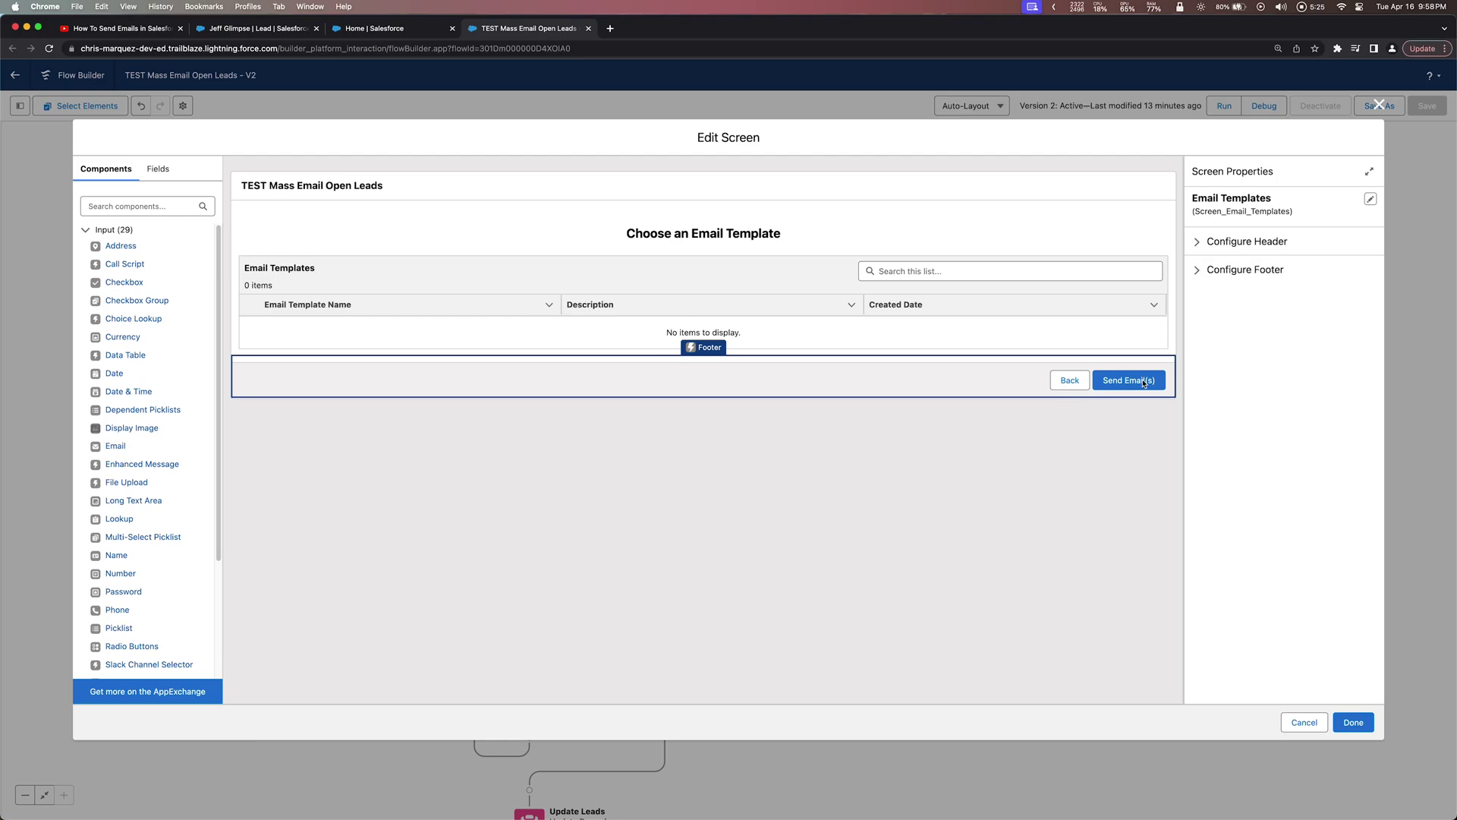
click(1379, 104)
Step: Bring the loop into view and open the Email Open Lead Send Email settings
drag(774, 378, 791, 279)
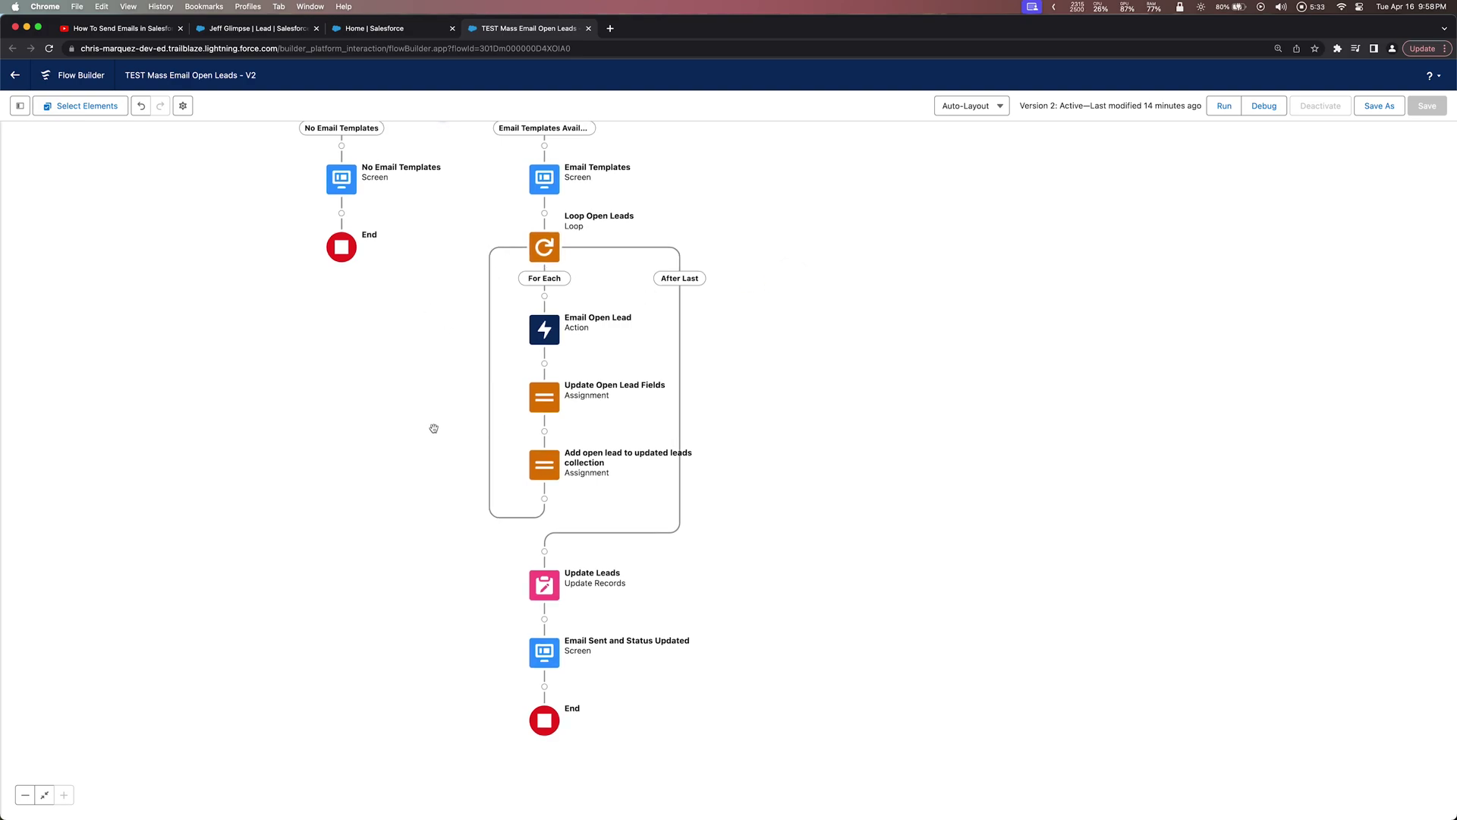
scroll(433, 428, up, 10)
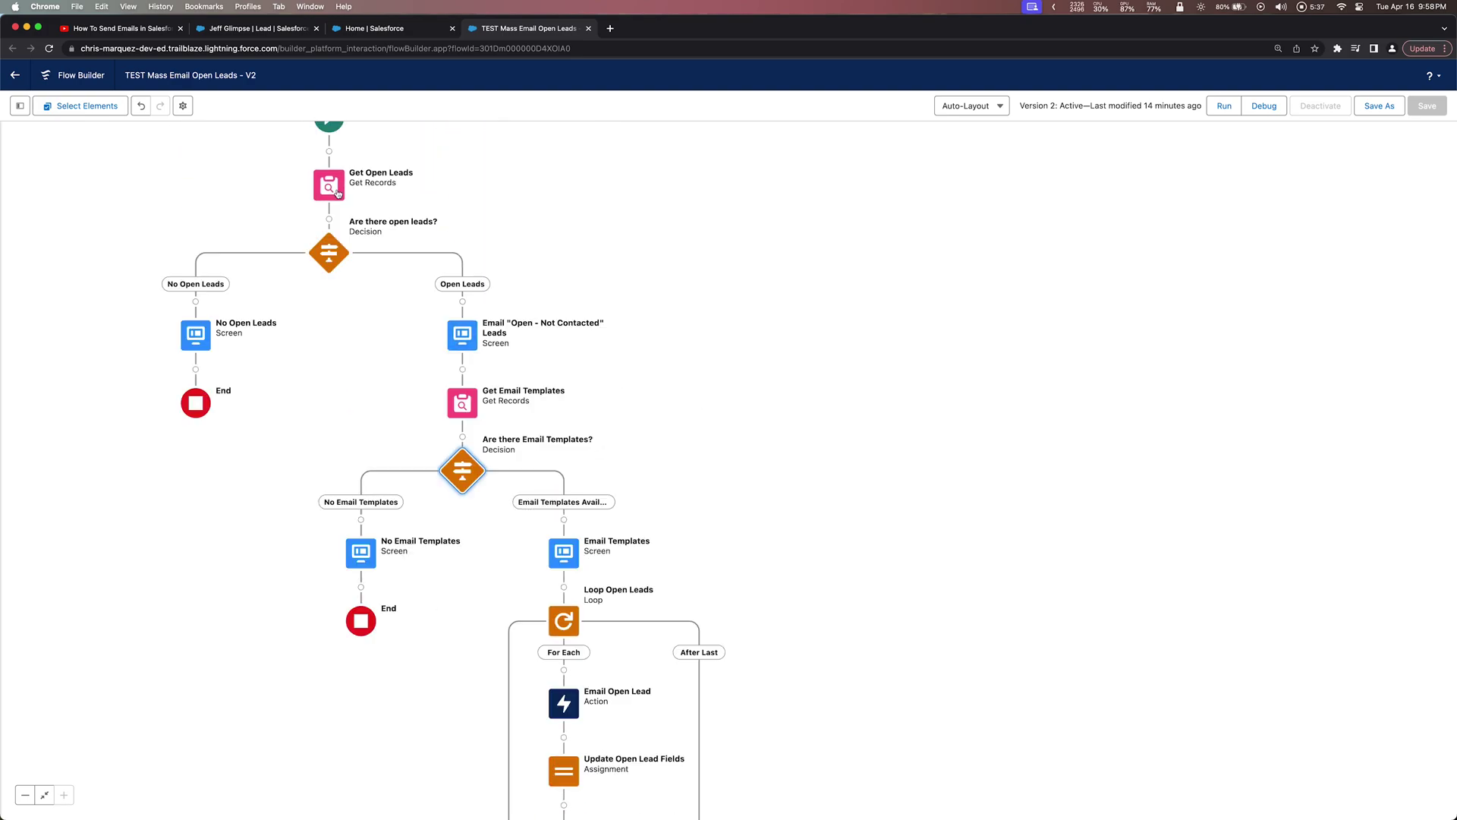
click(330, 189)
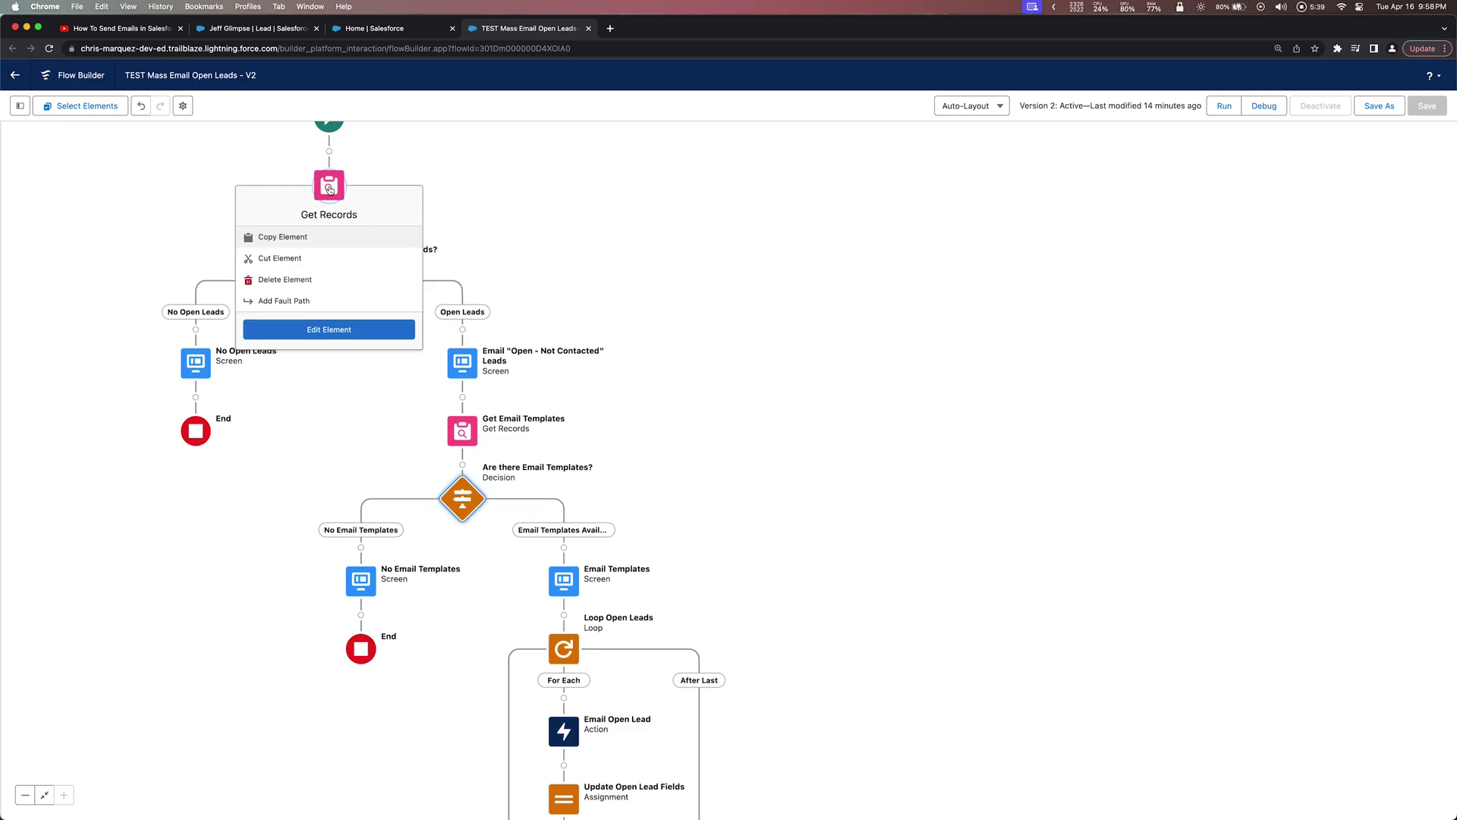
scroll(647, 176, down, 4)
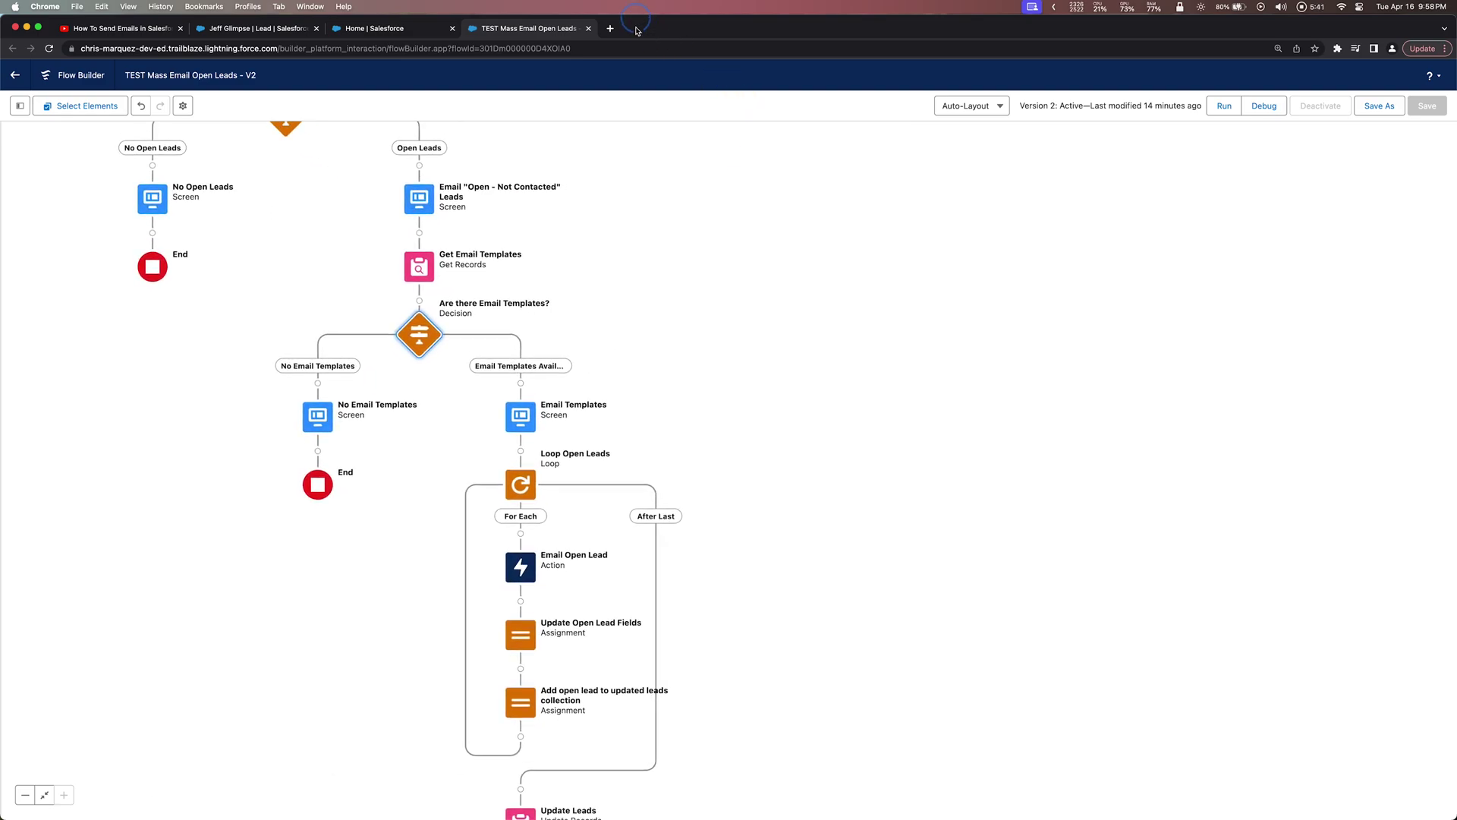
scroll(647, 176, down, 8)
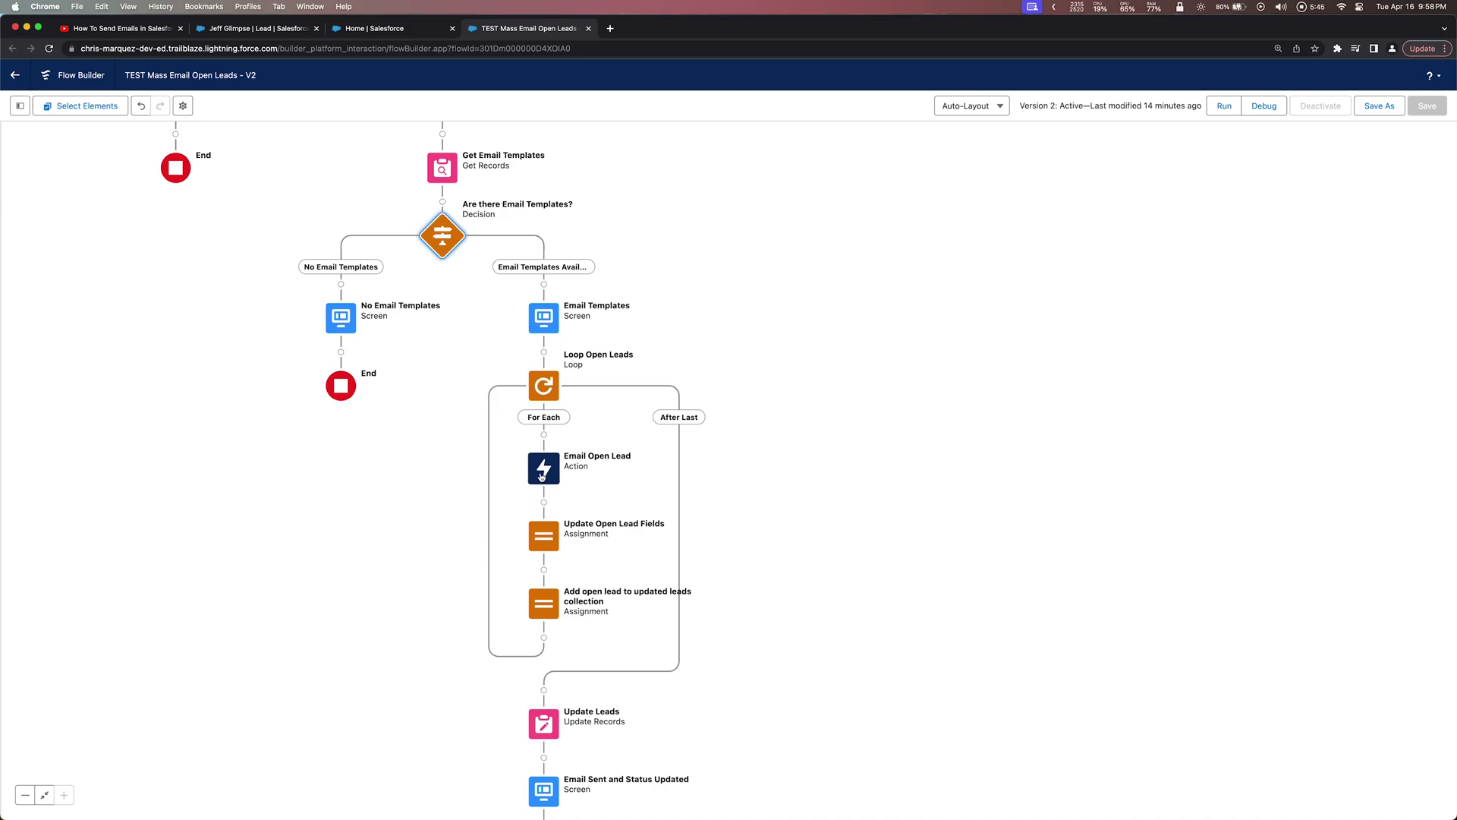
click(541, 476)
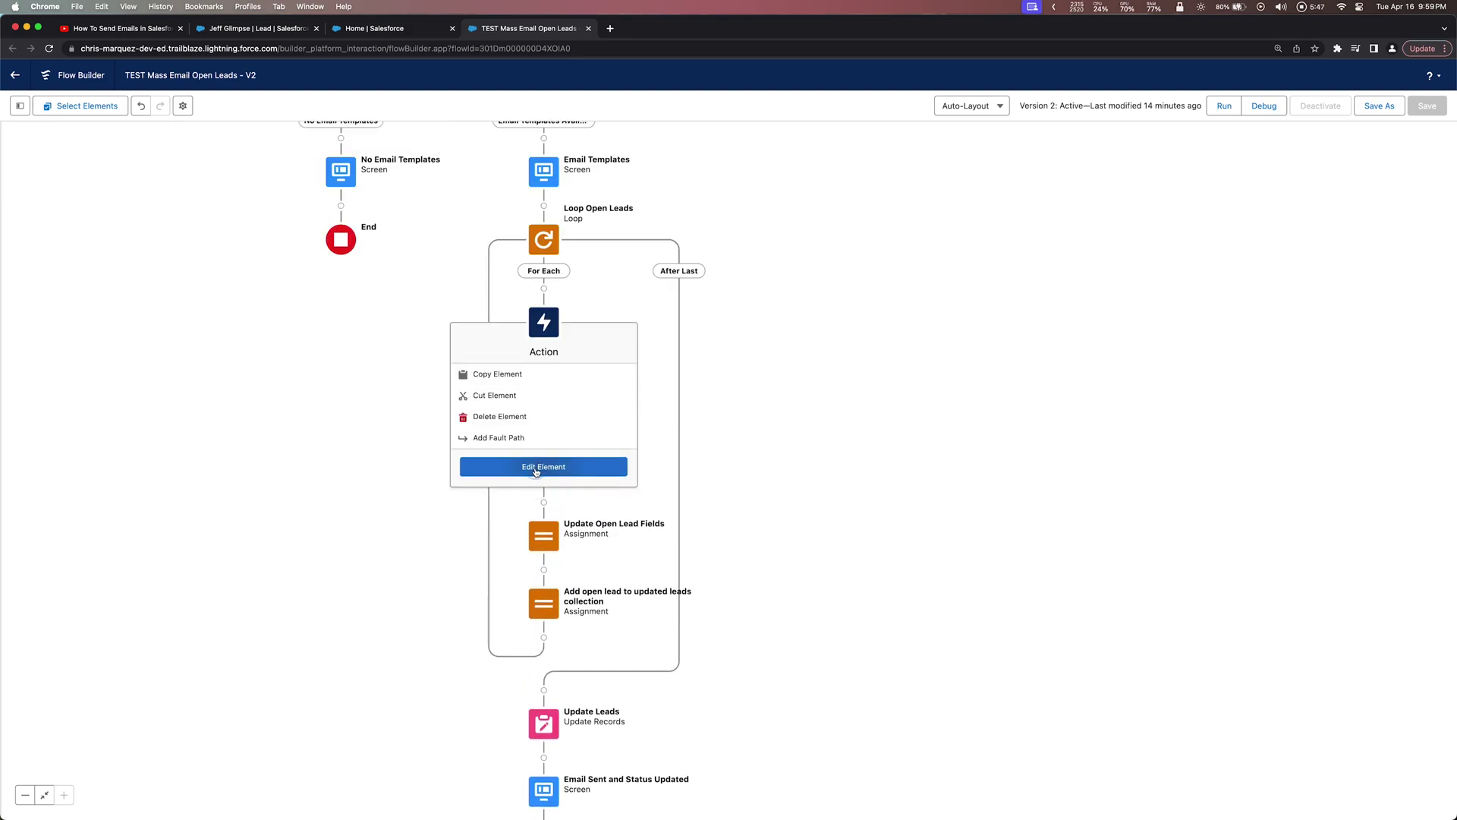
click(537, 467)
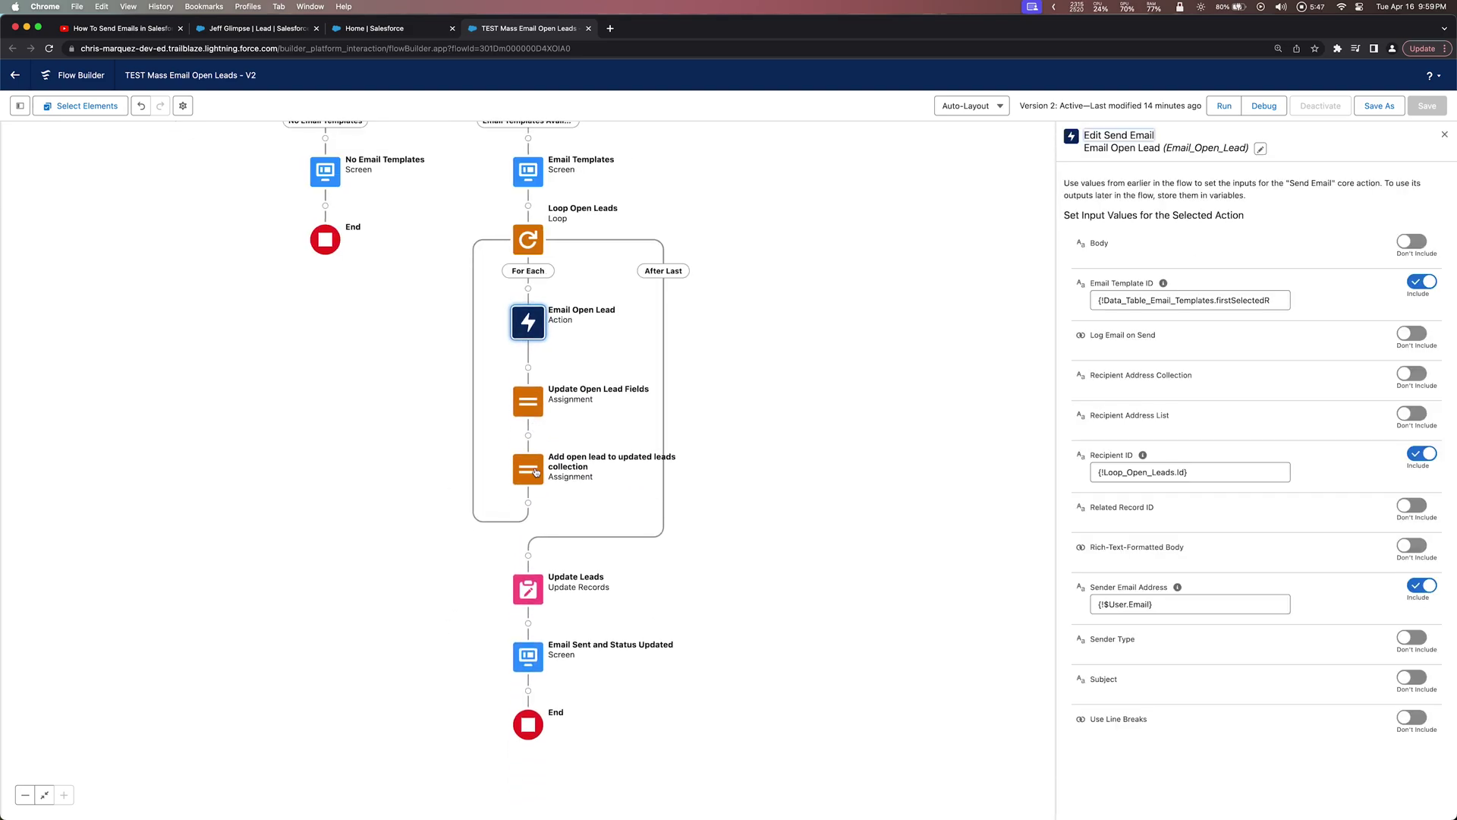
Step: Check the template ID, recipient Loop_Open_Leads.Id and sender $User.Email, then close the panel
click(1160, 303)
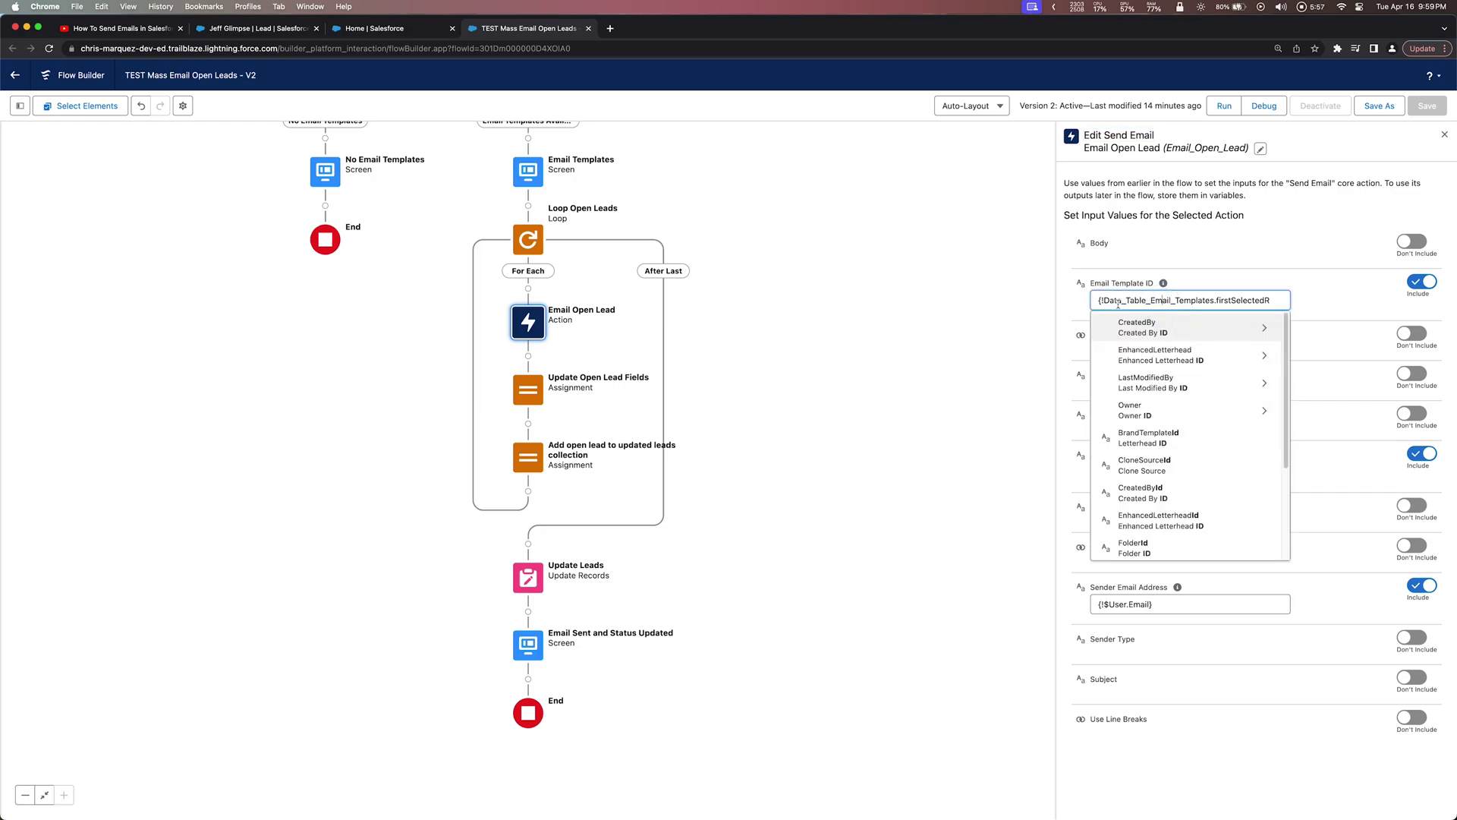
drag(1118, 303, 1299, 298)
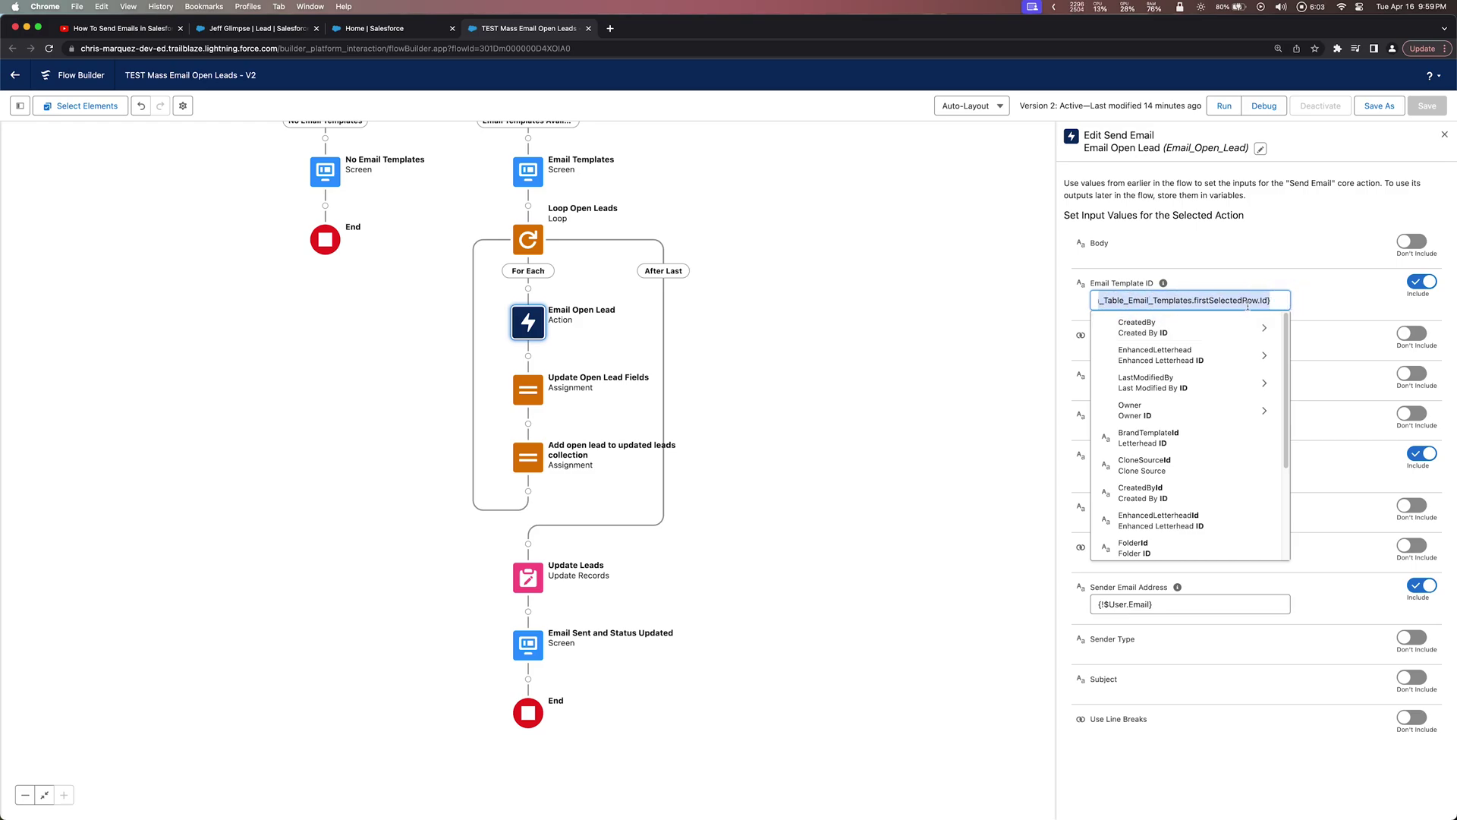
click(1335, 307)
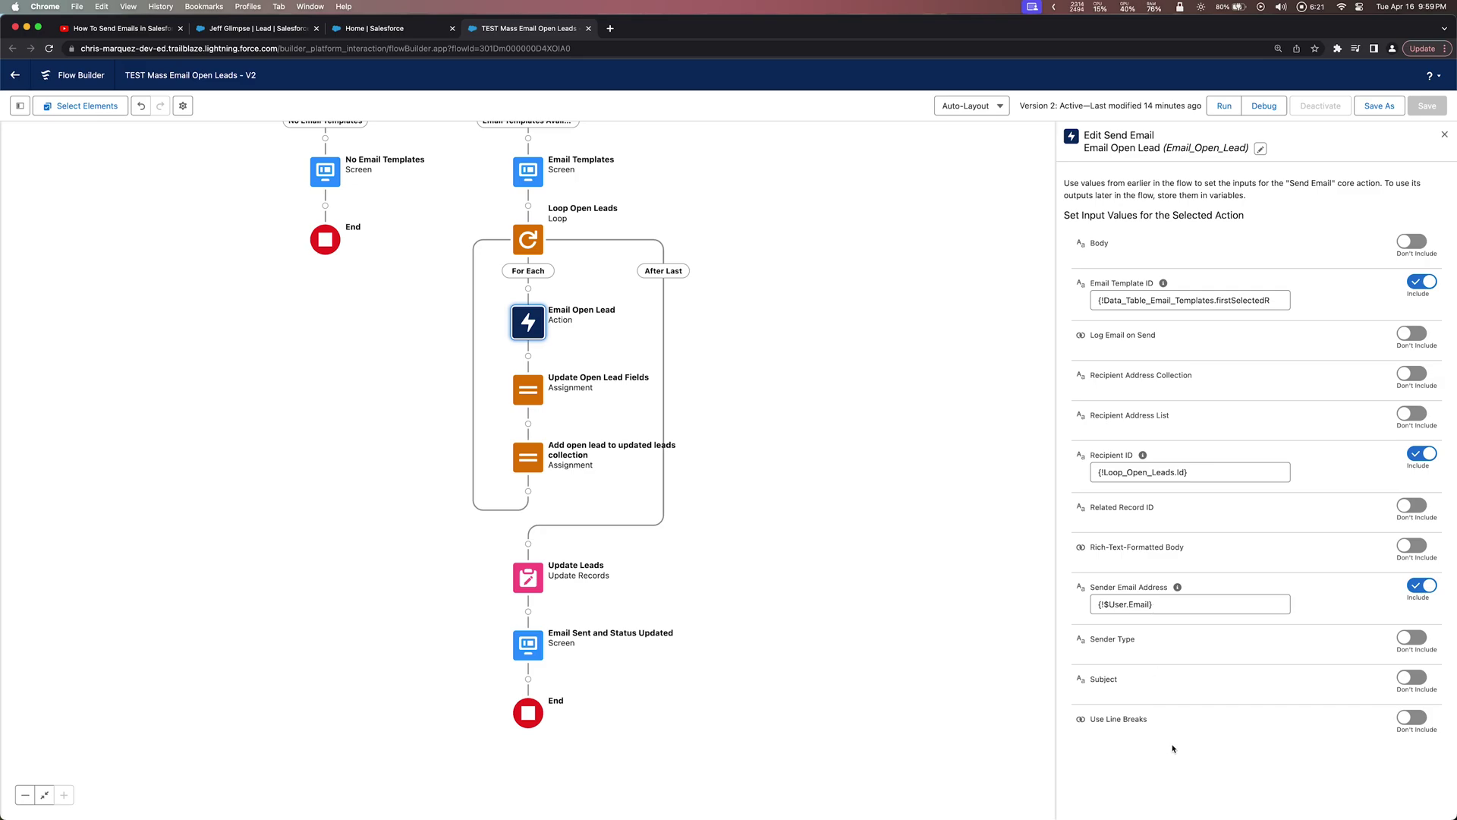
click(1444, 135)
Step: Review the Update Open Lead Fields assignment setting status to Working - Contacted
drag(781, 427, 837, 398)
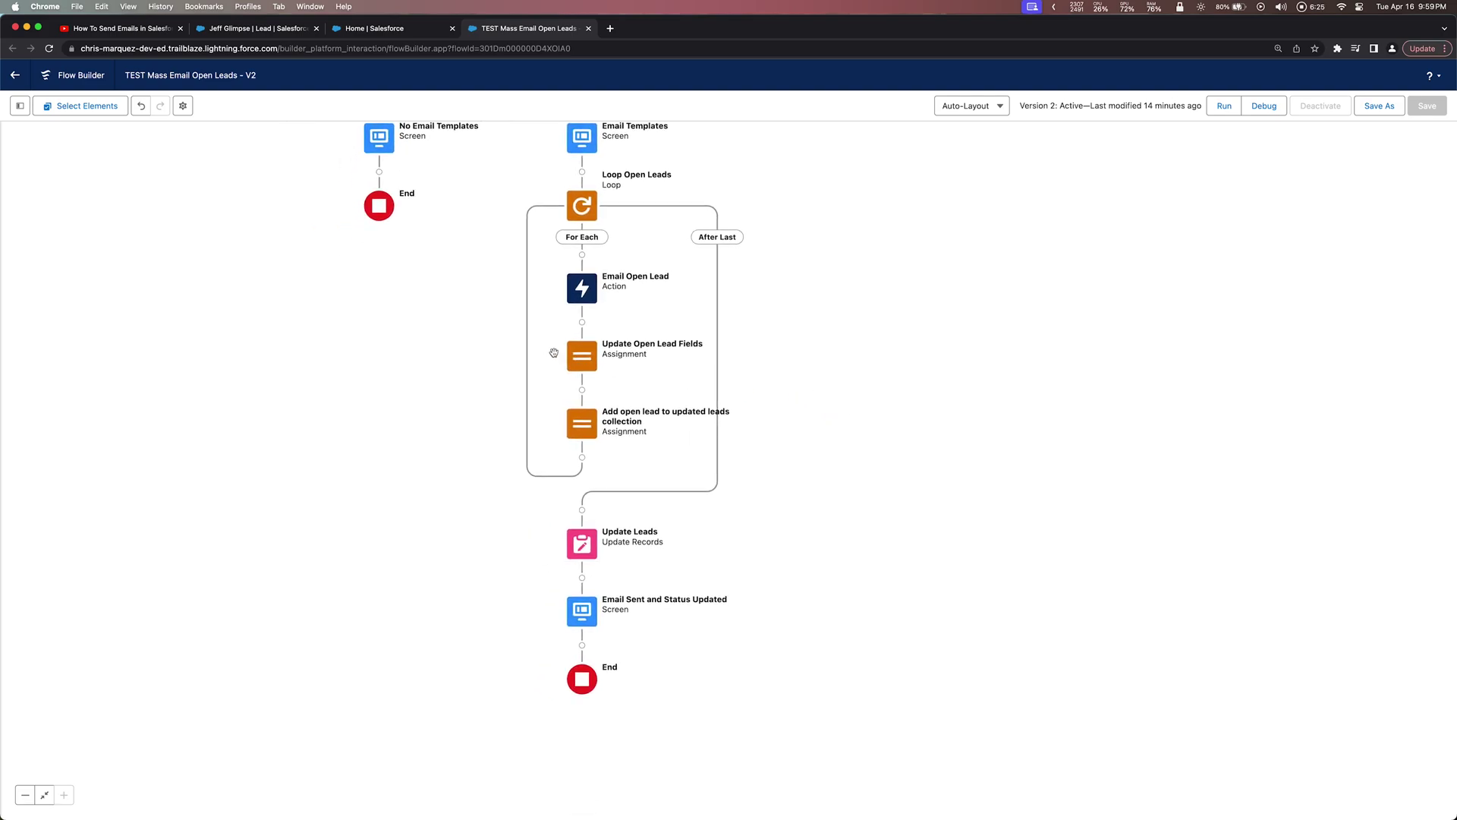
click(582, 355)
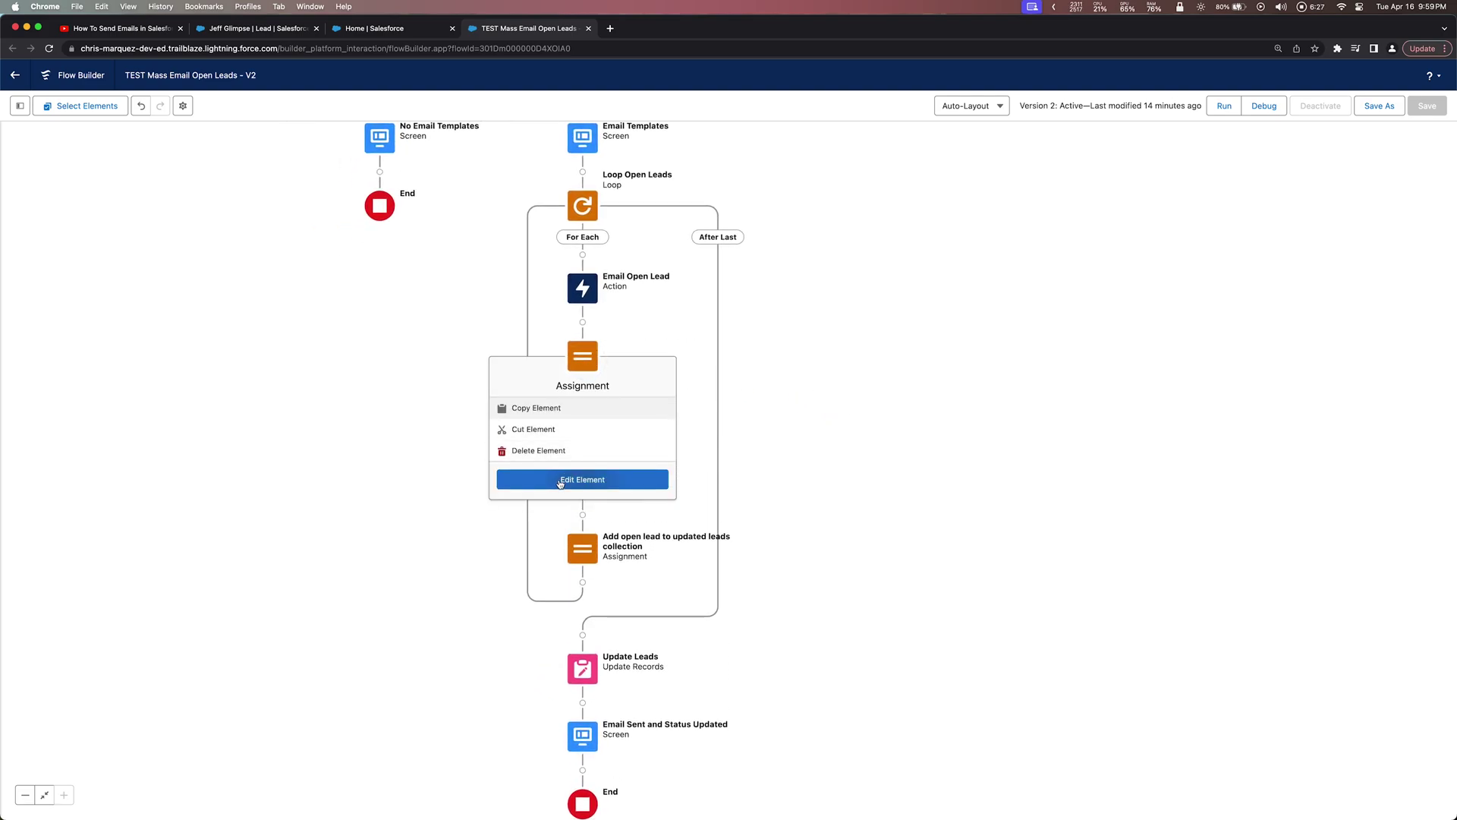
click(560, 480)
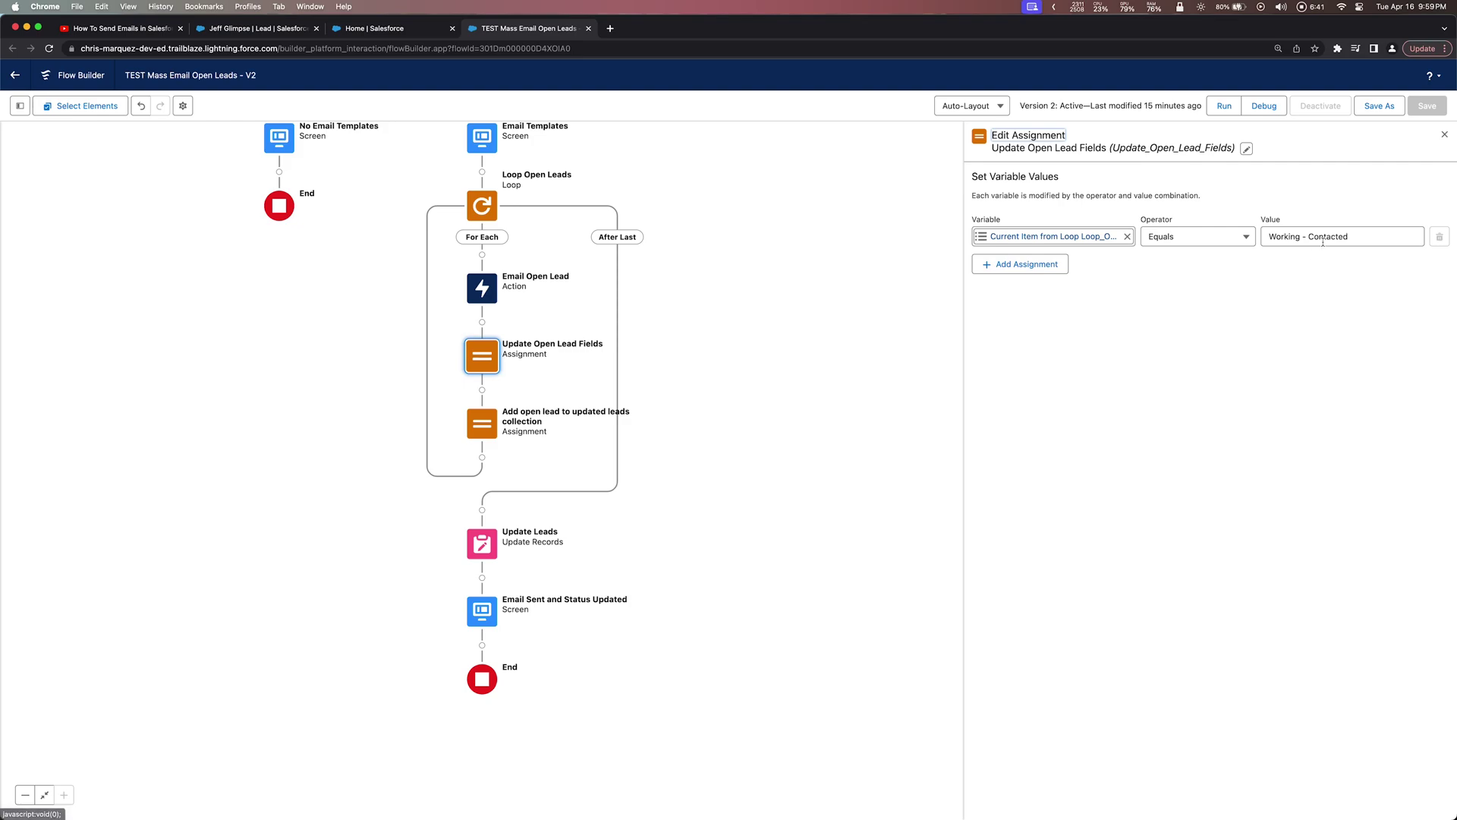
Step: Inspect the assignment adding each Loop_Open_Leads item to Collection_Updated_Leads, then survey the canvas
click(481, 423)
click(458, 547)
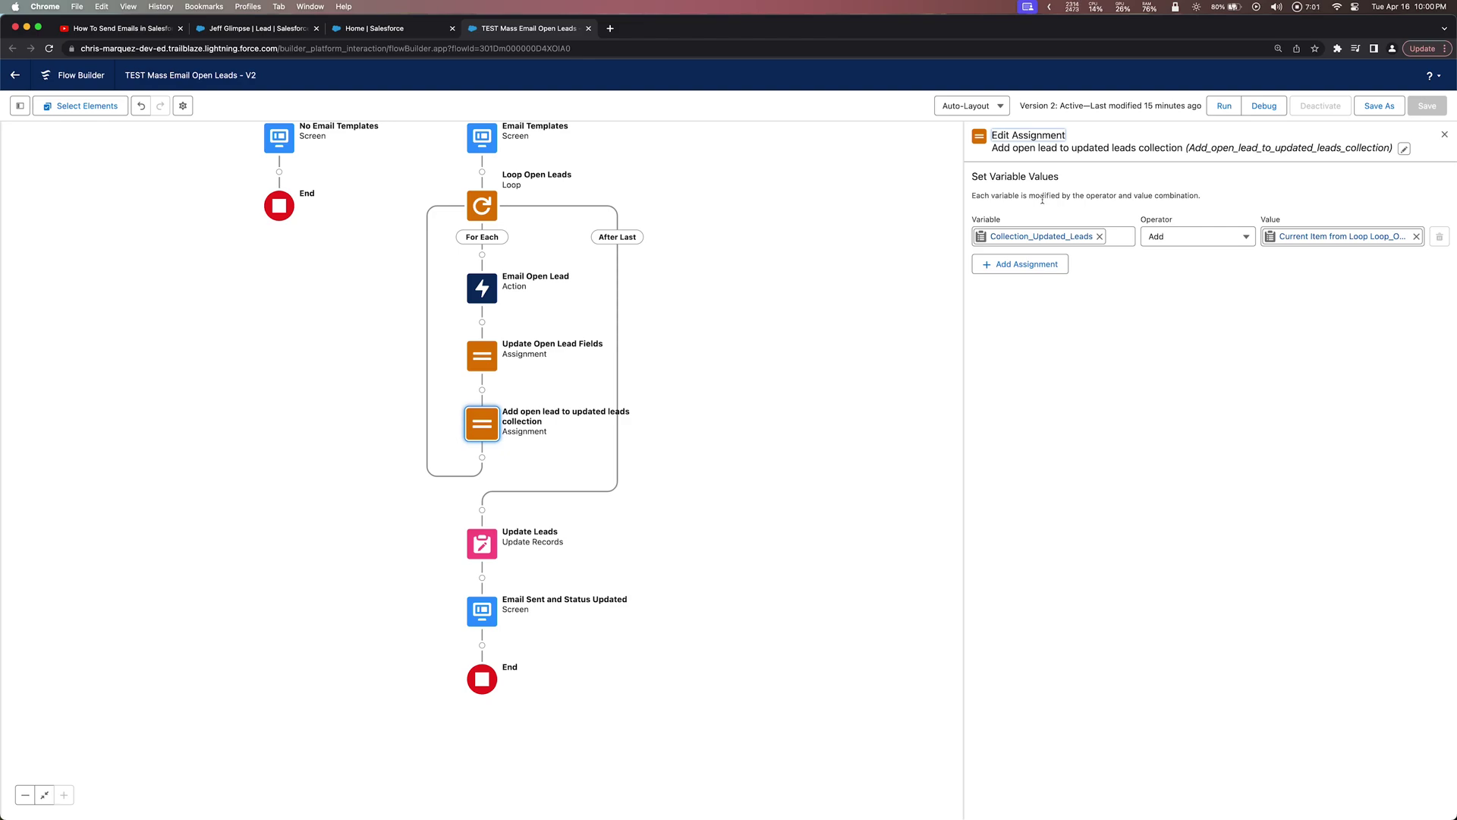
drag(819, 227, 695, 276)
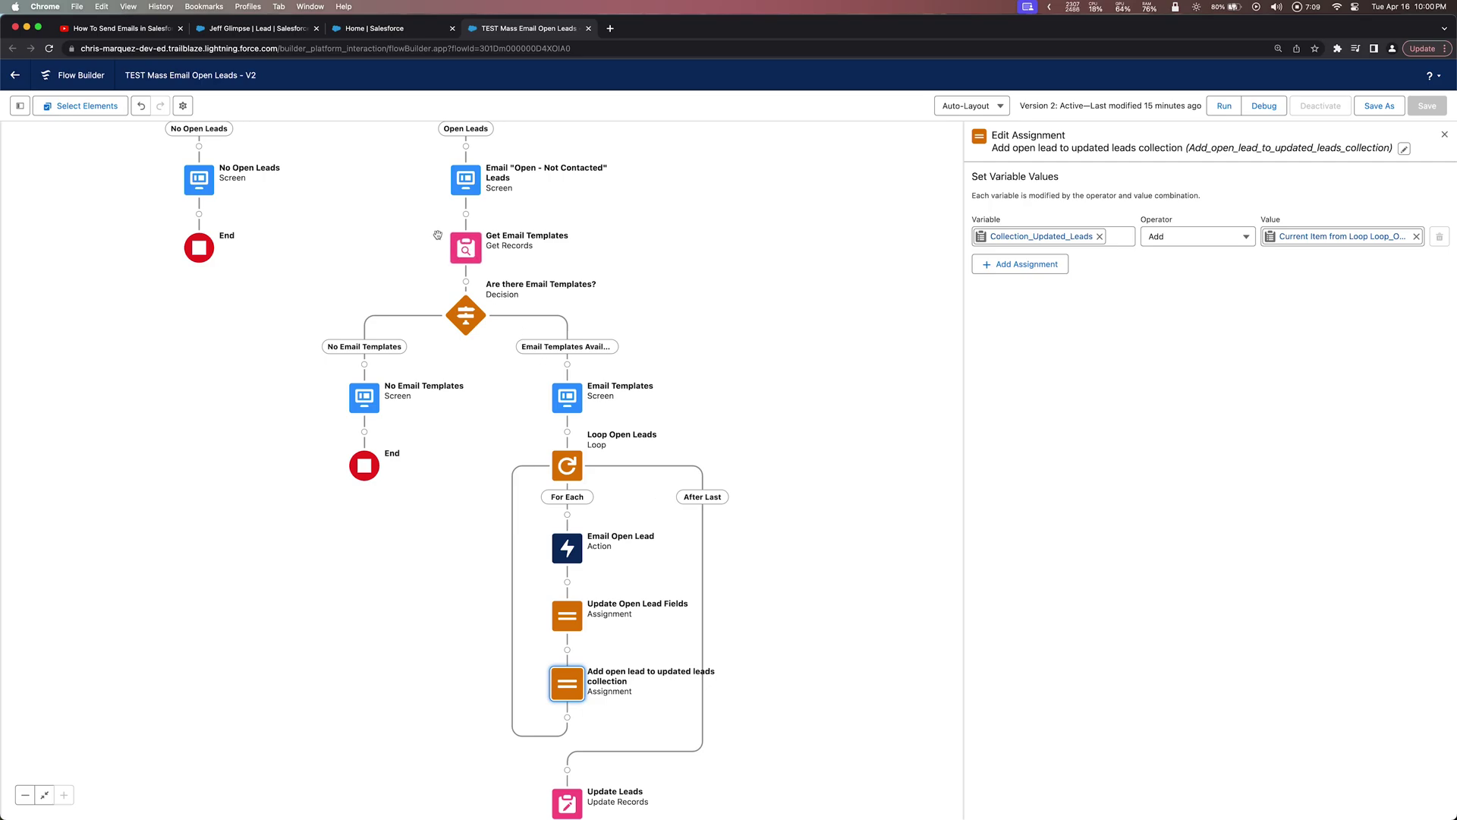
drag(459, 247, 443, 480)
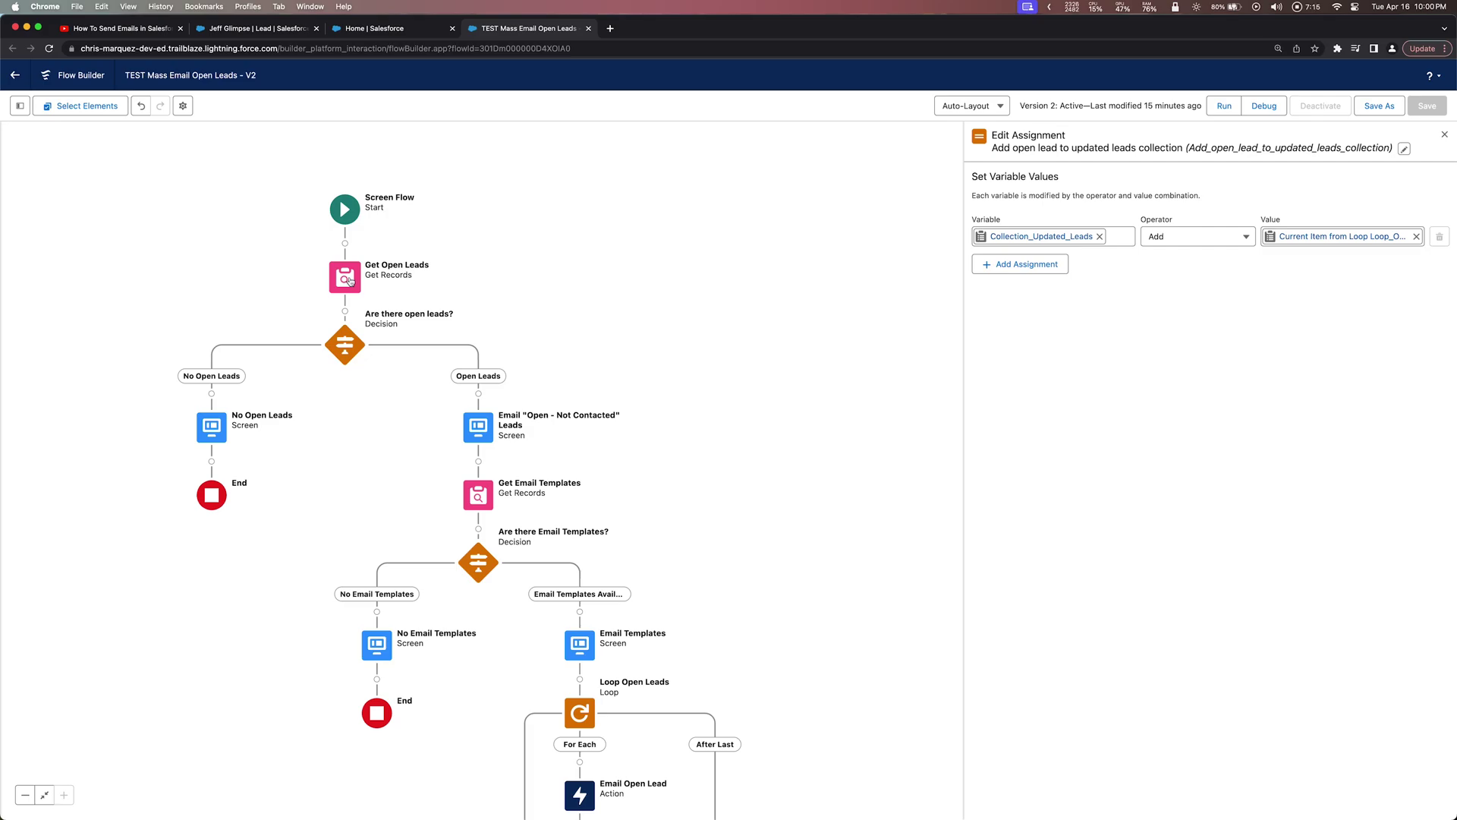
scroll(765, 423, down, 10)
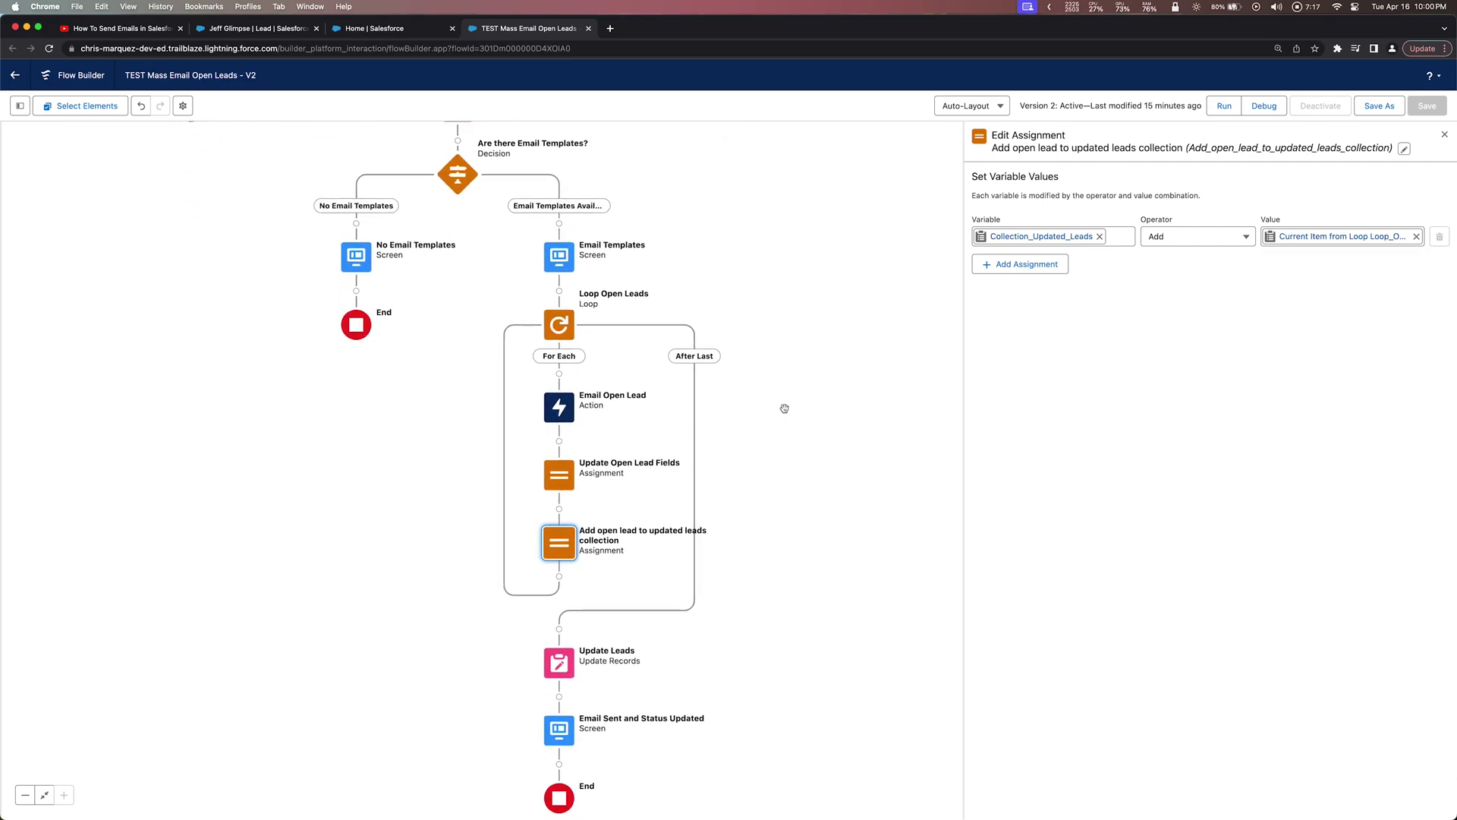
drag(739, 465, 743, 500)
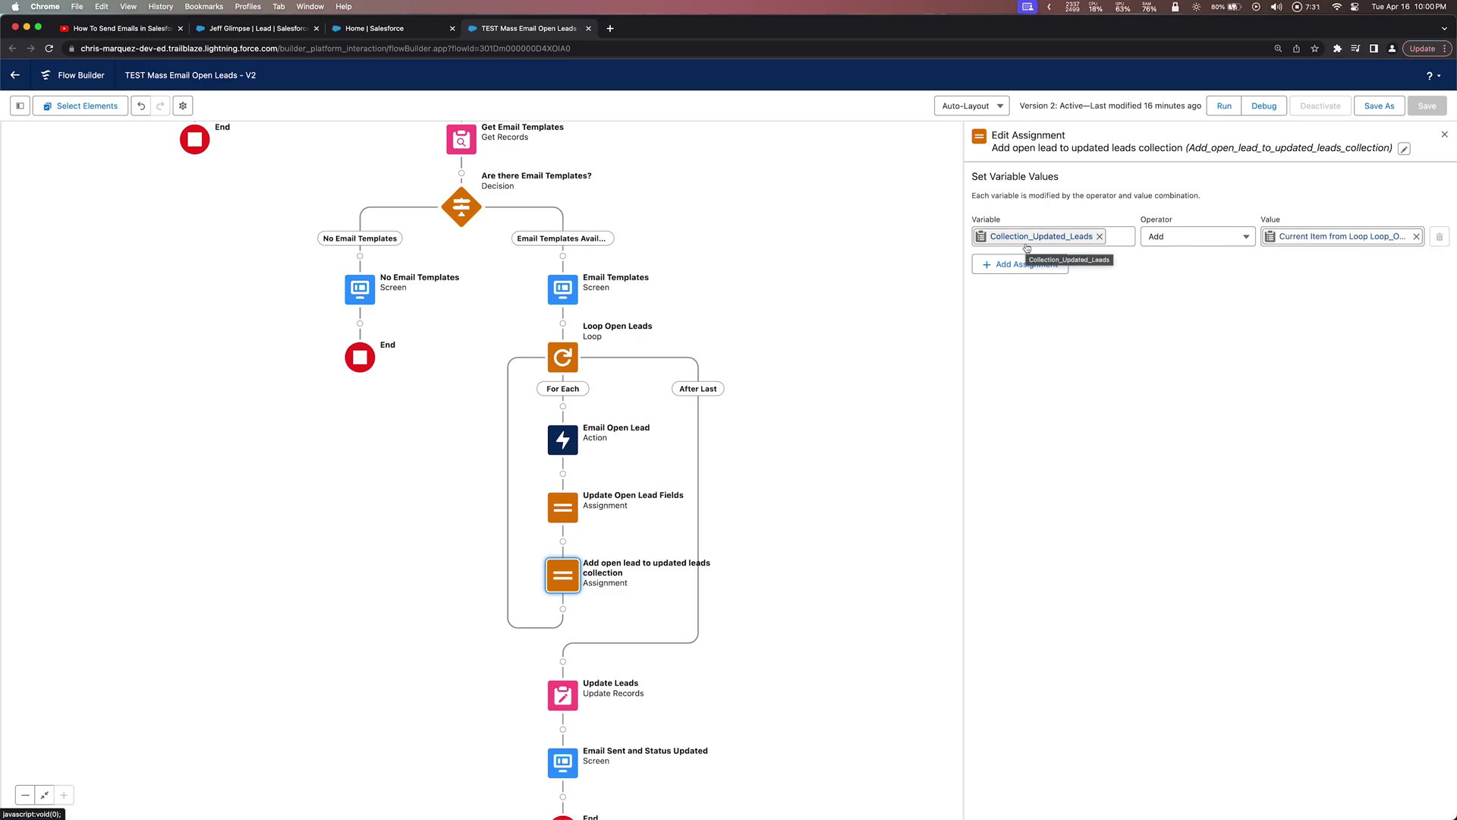
scroll(827, 631, down, 2)
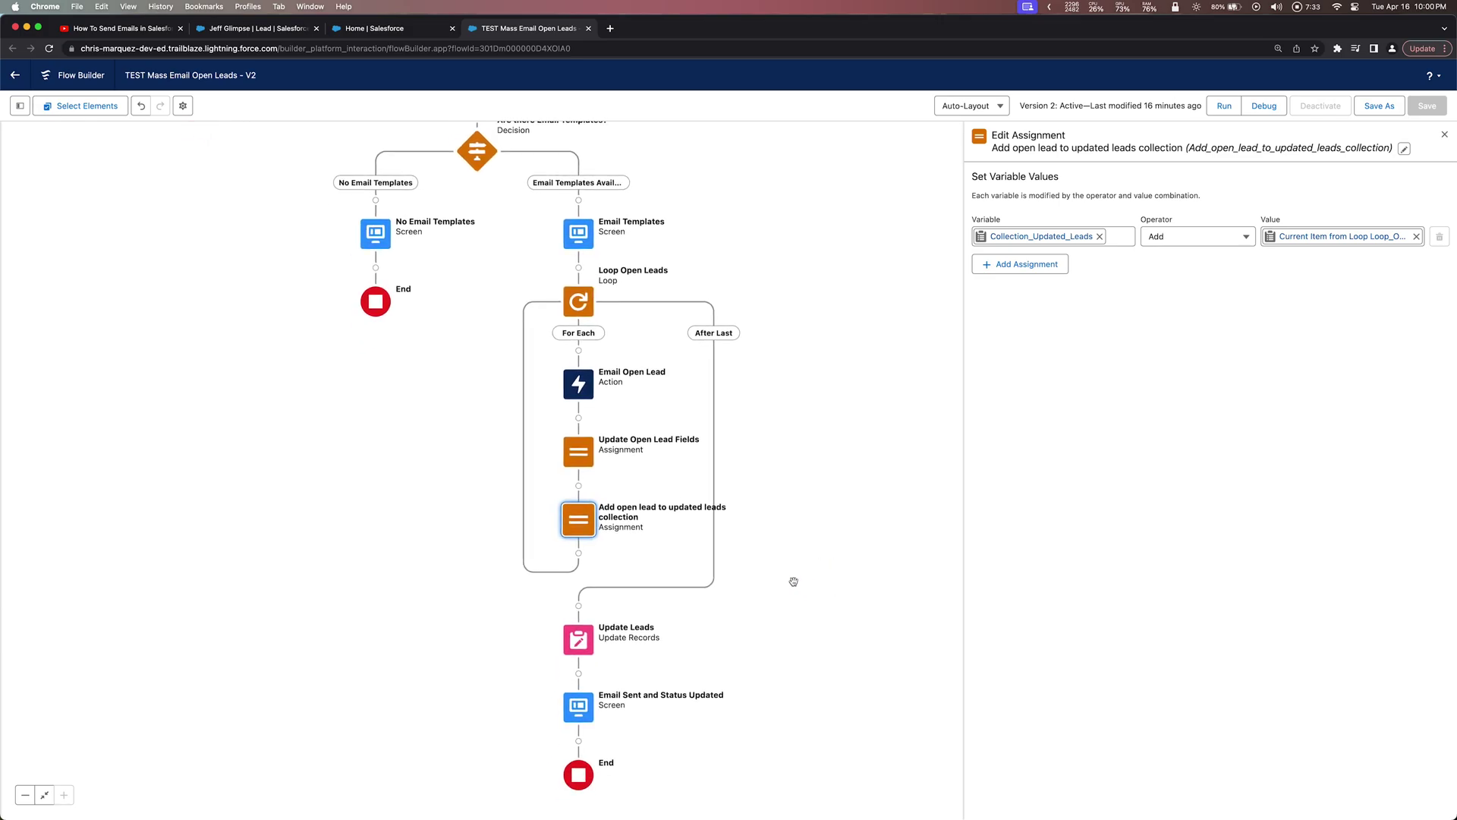
scroll(816, 396, down, 4)
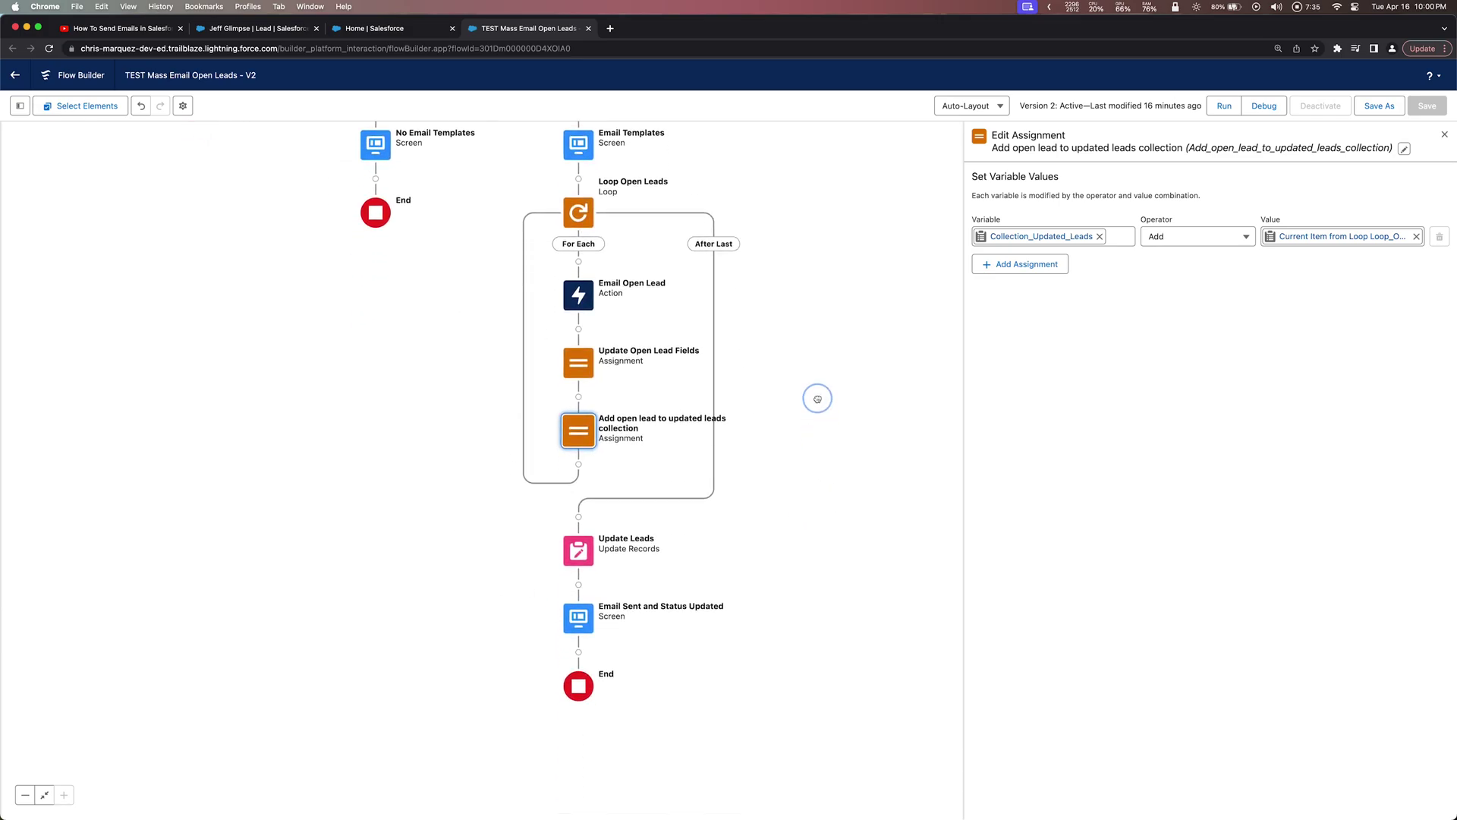
Step: Review the Update Leads step and the 'Email(s) Sent & Lead Status Updated!' screen
click(578, 531)
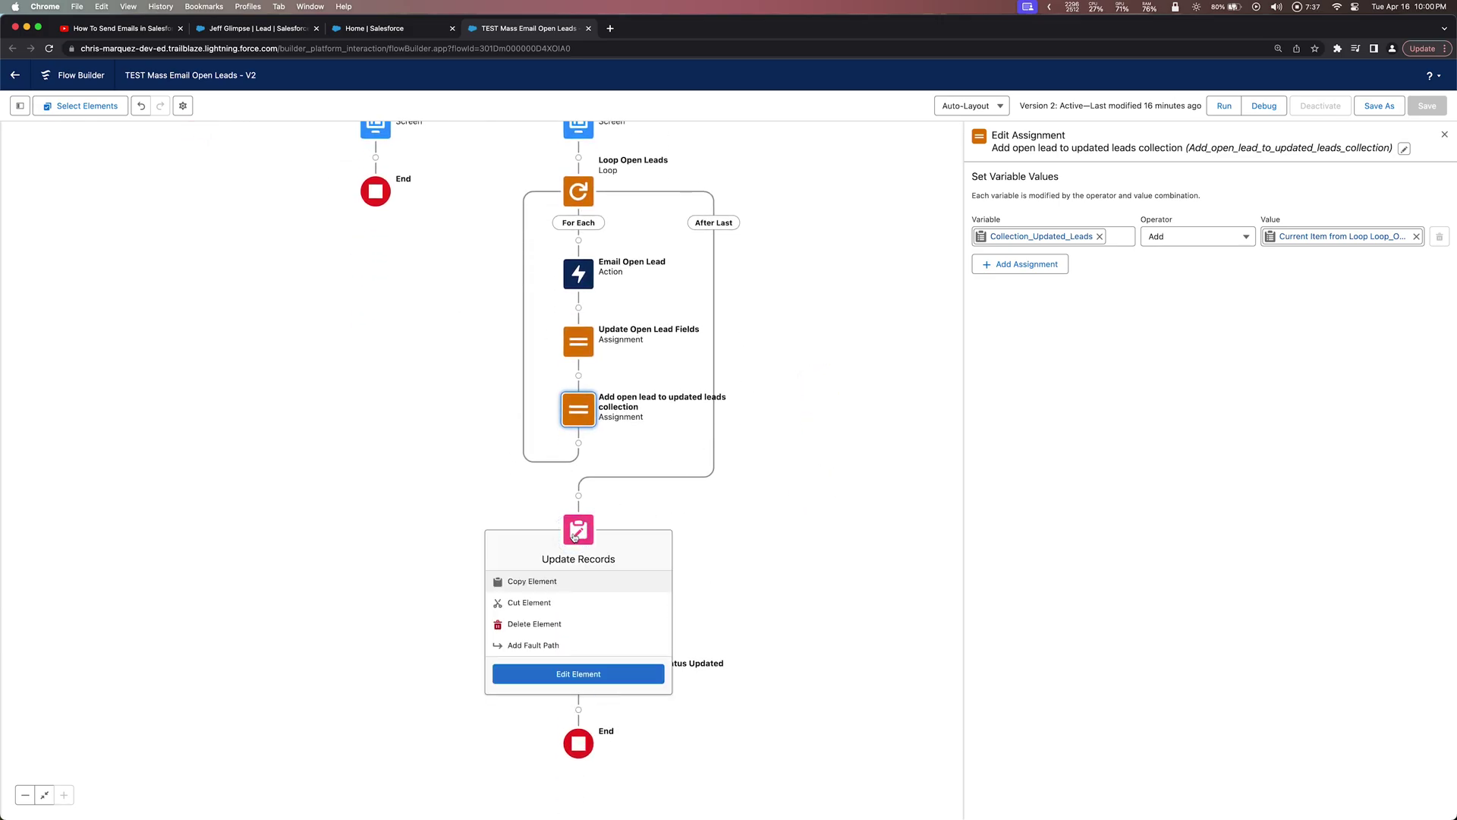
click(571, 675)
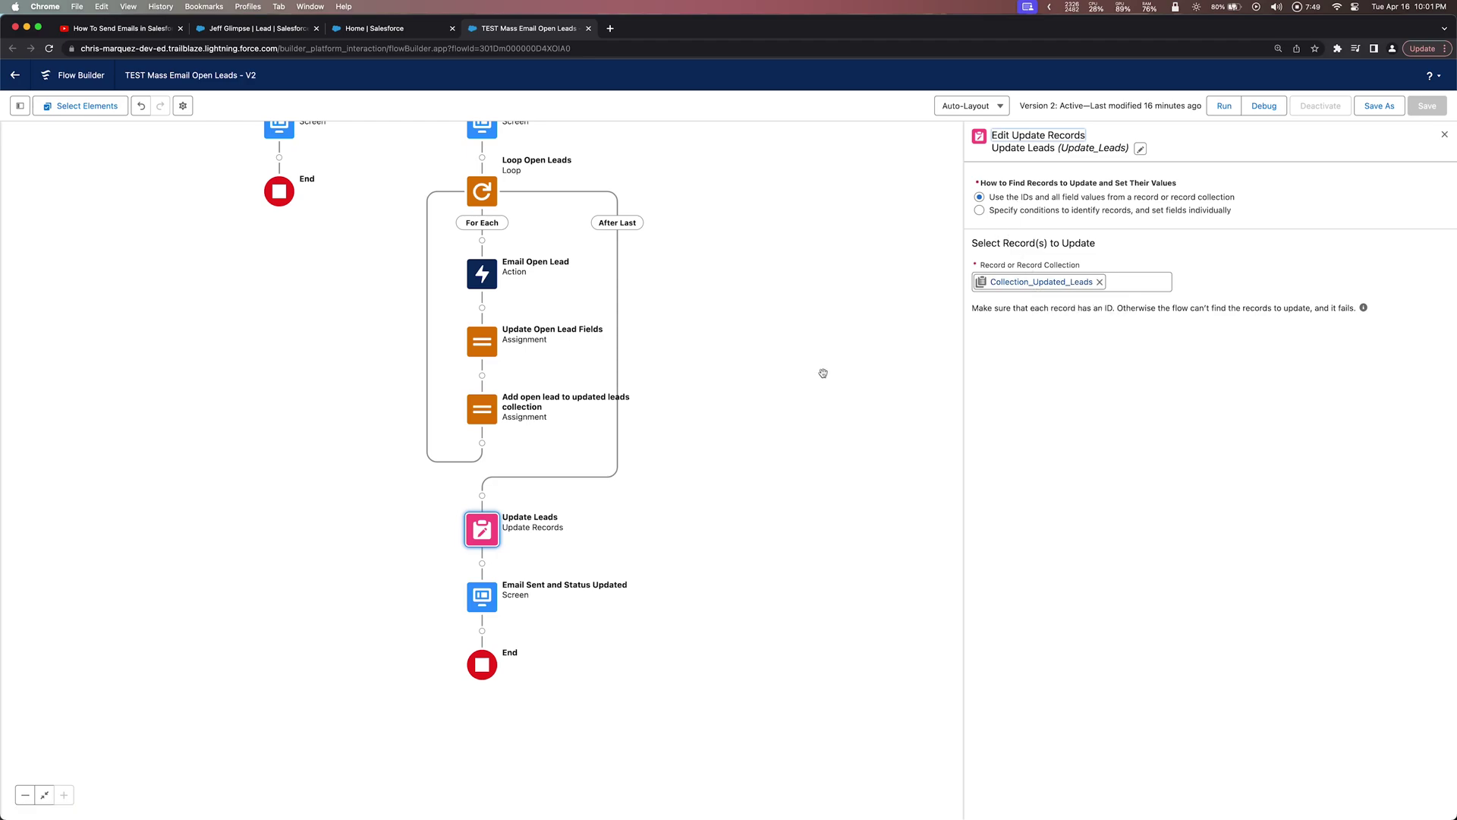
click(482, 596)
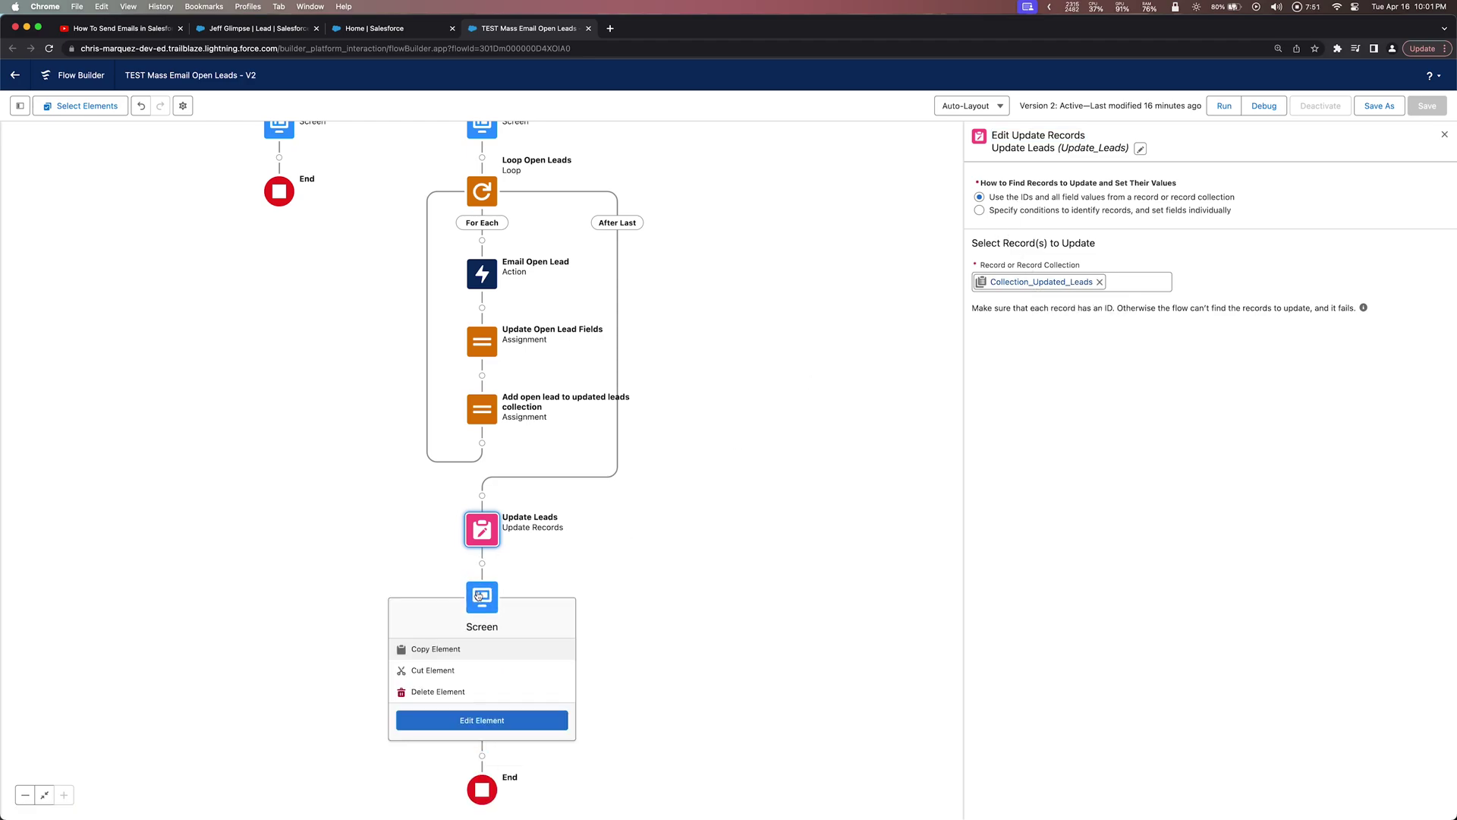
click(468, 730)
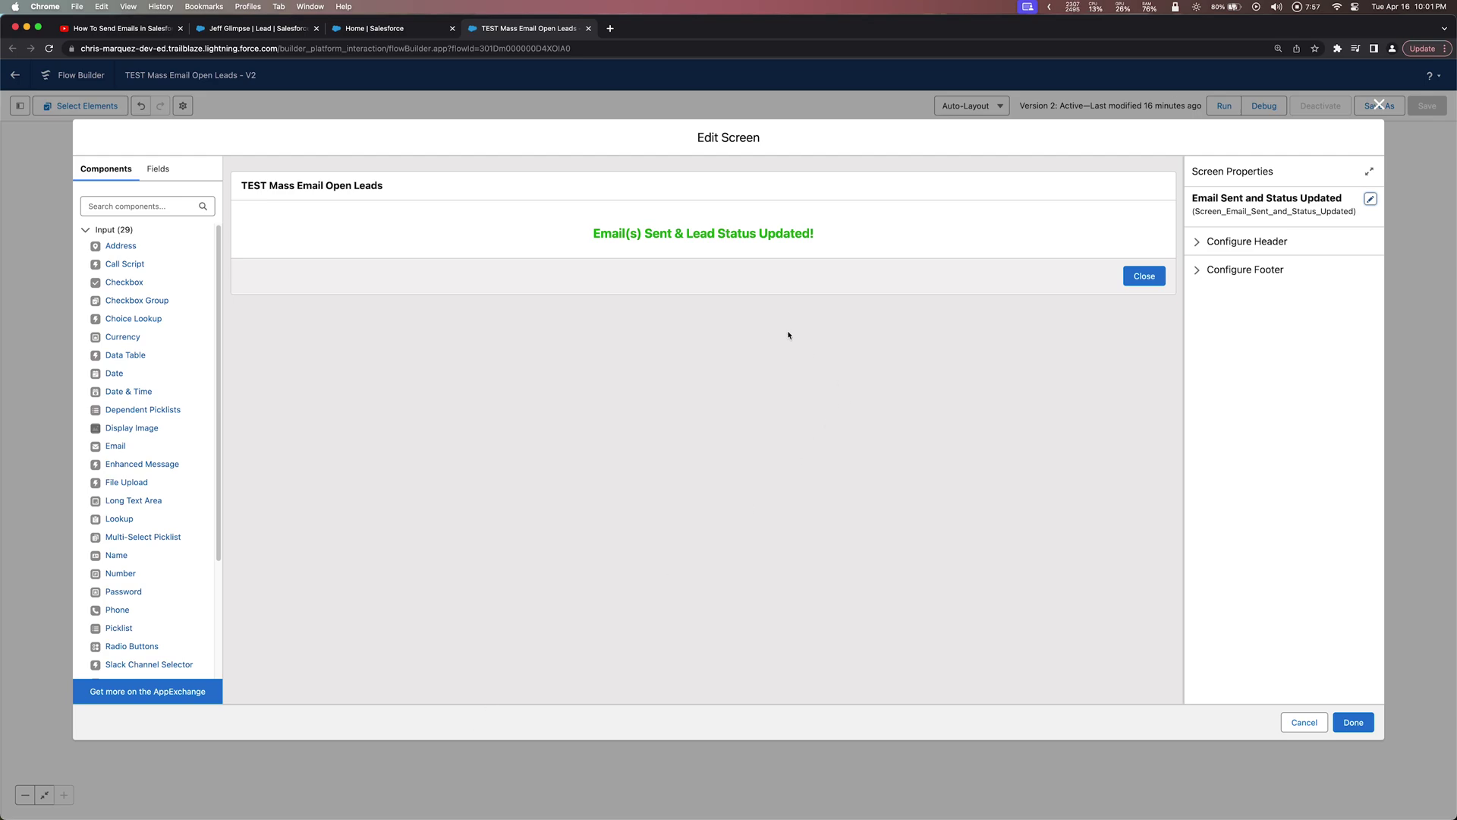
click(1378, 104)
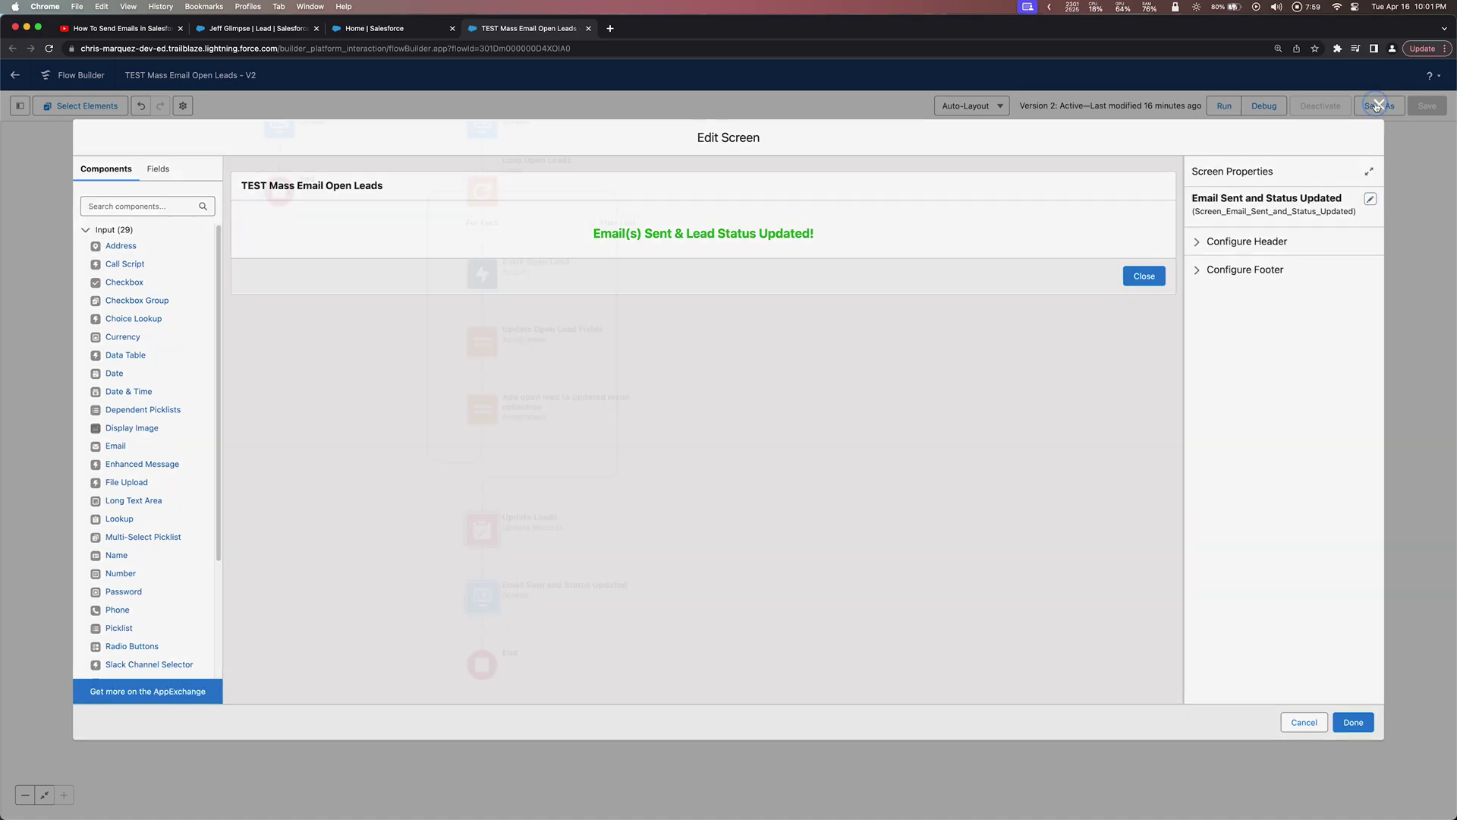
Step: Pan the canvas back up and return to the YouTube tutorial
drag(728, 501, 774, 599)
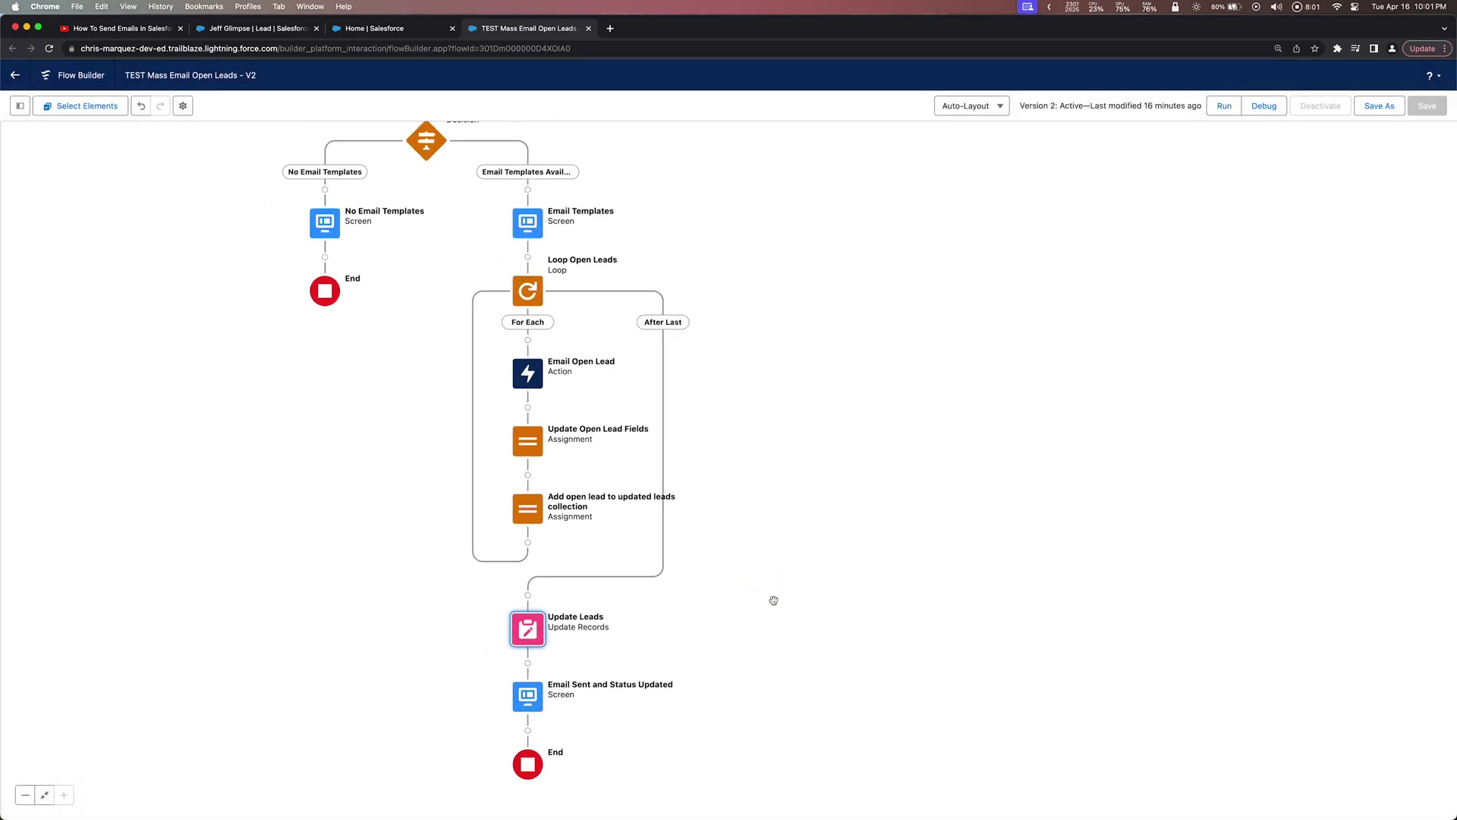
drag(793, 486, 800, 591)
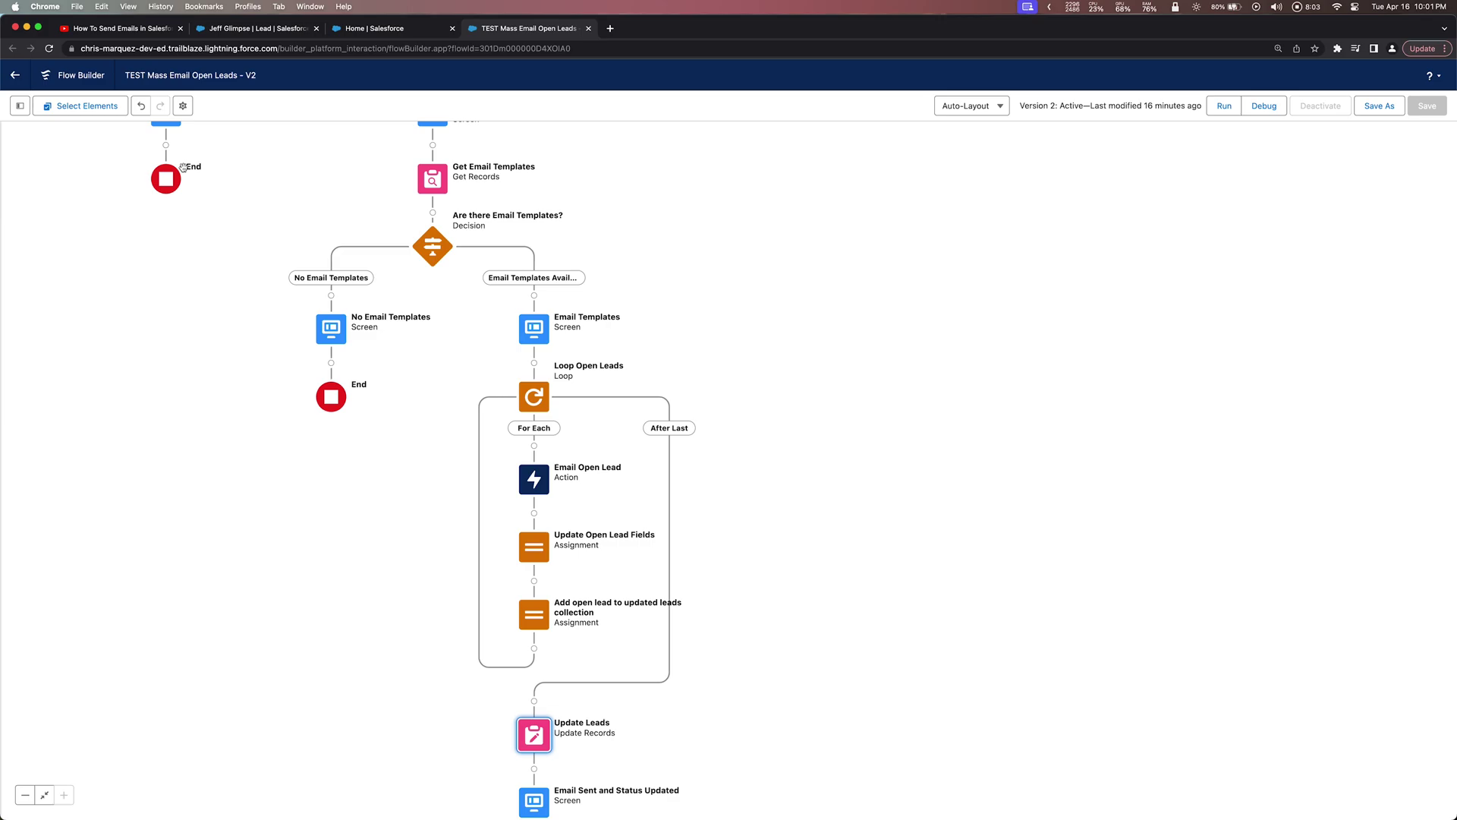
click(99, 29)
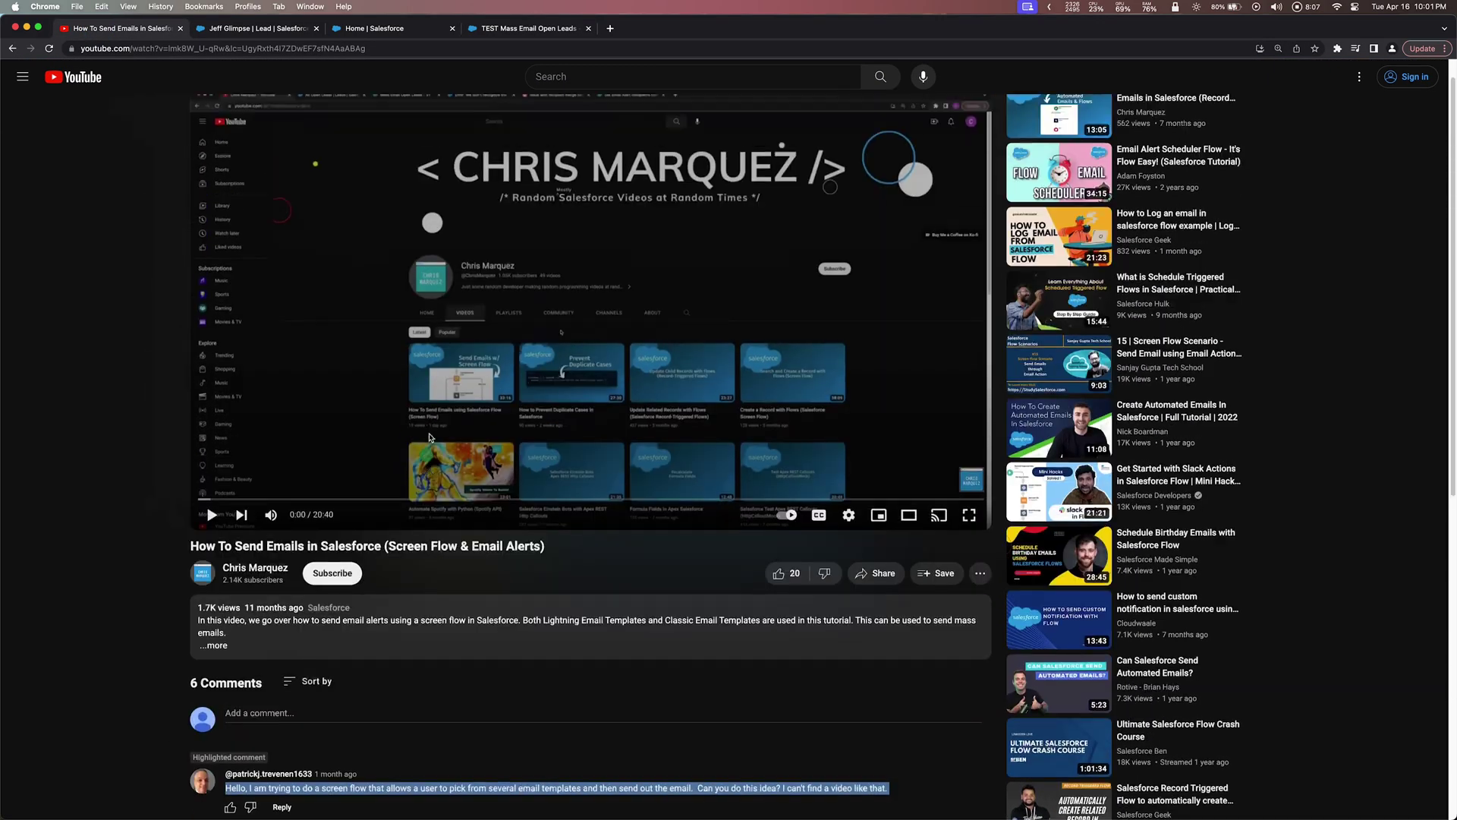
scroll(442, 410, down, 2)
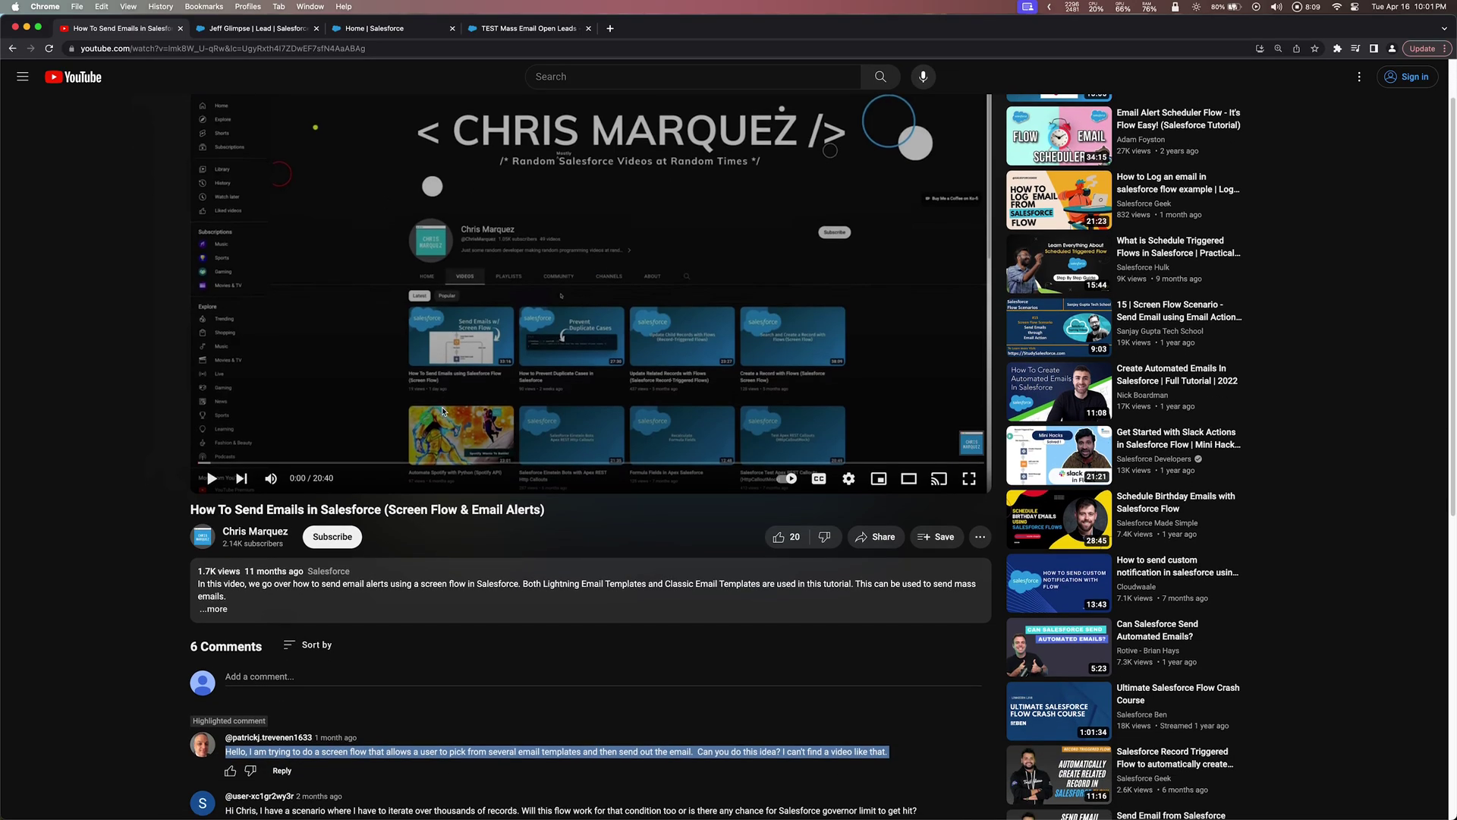
scroll(442, 411, down, 1)
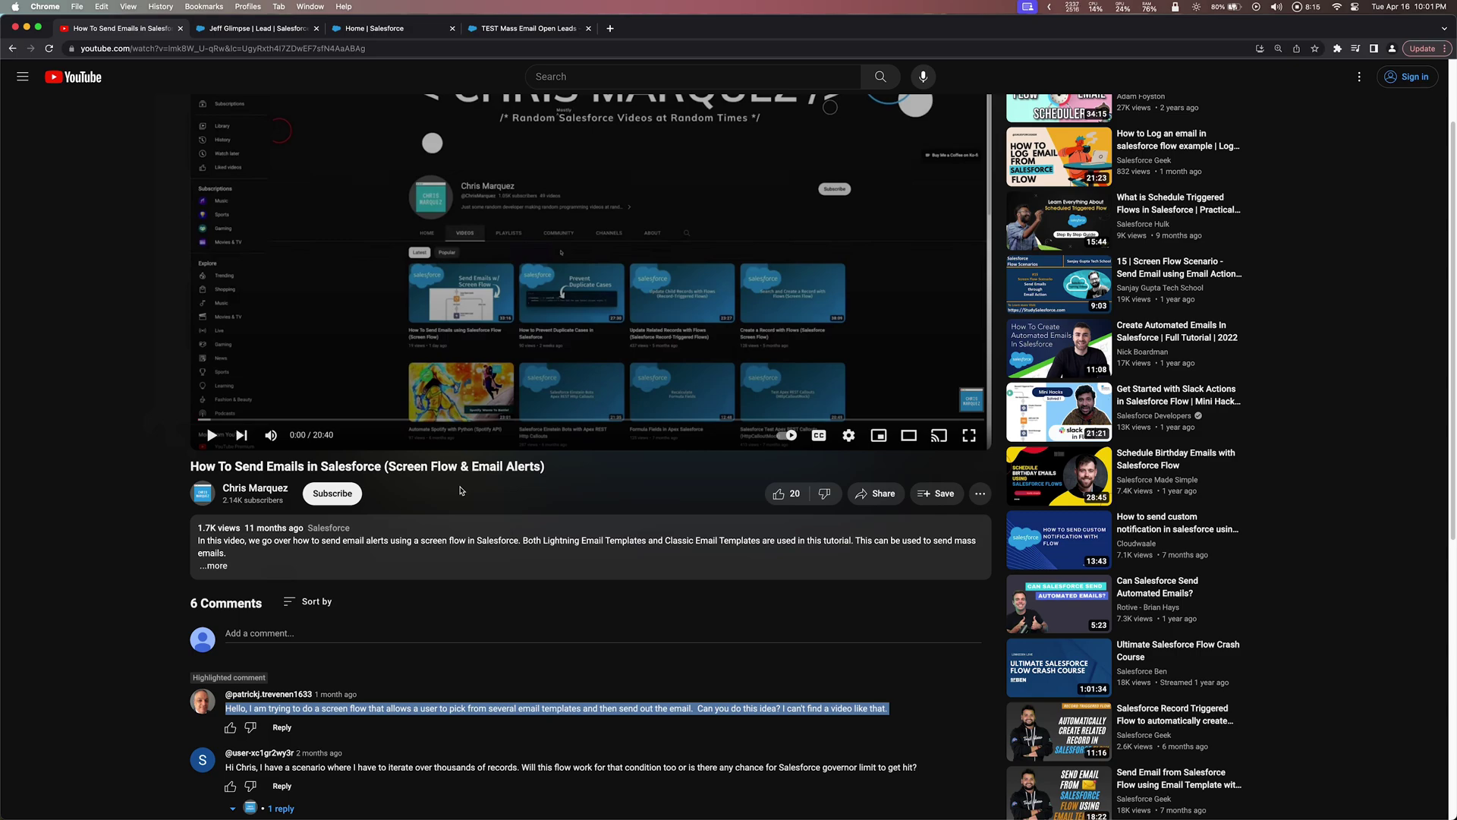
scroll(460, 491, down, 3)
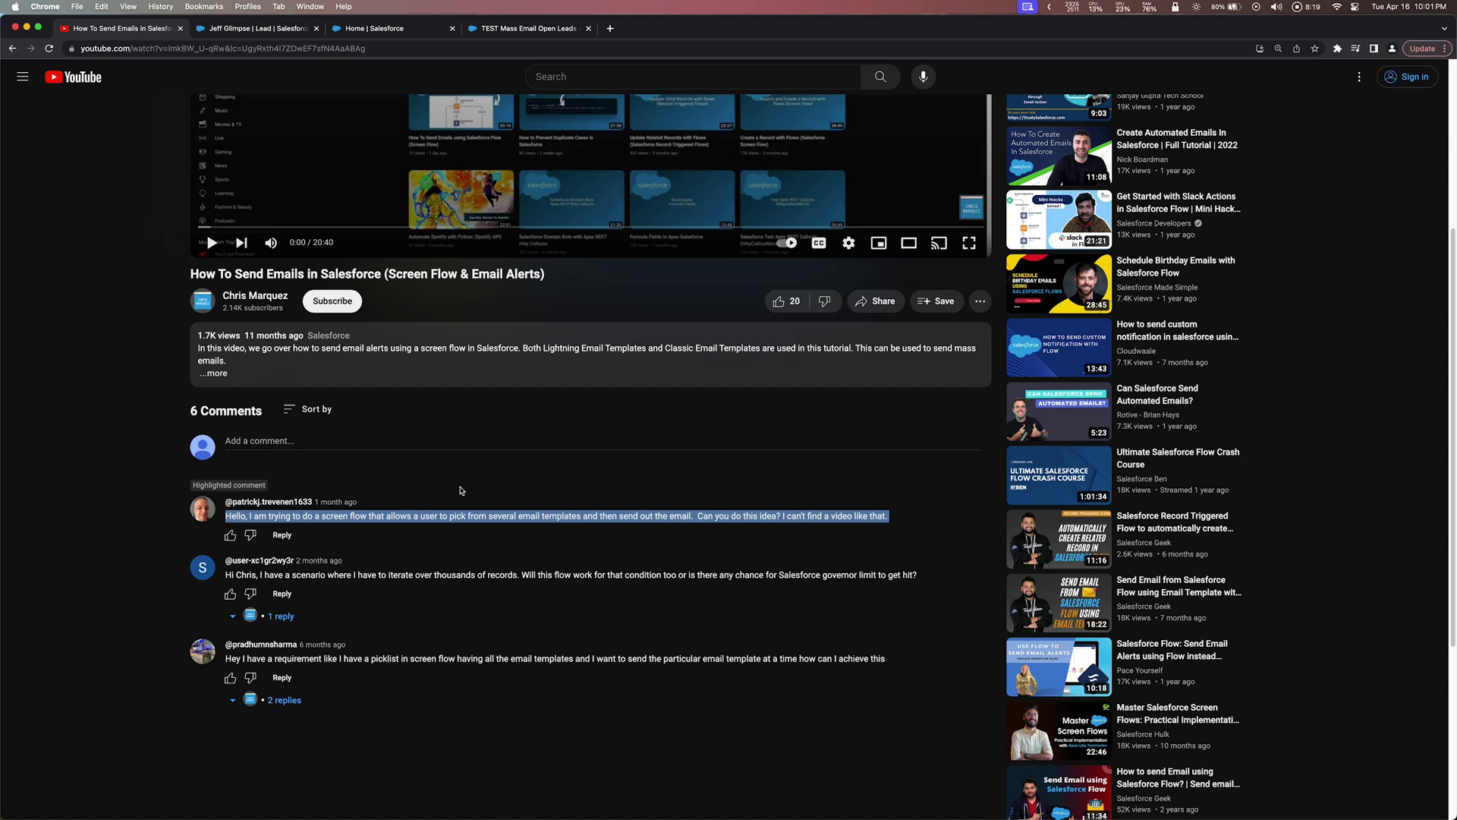
scroll(460, 491, up, 1)
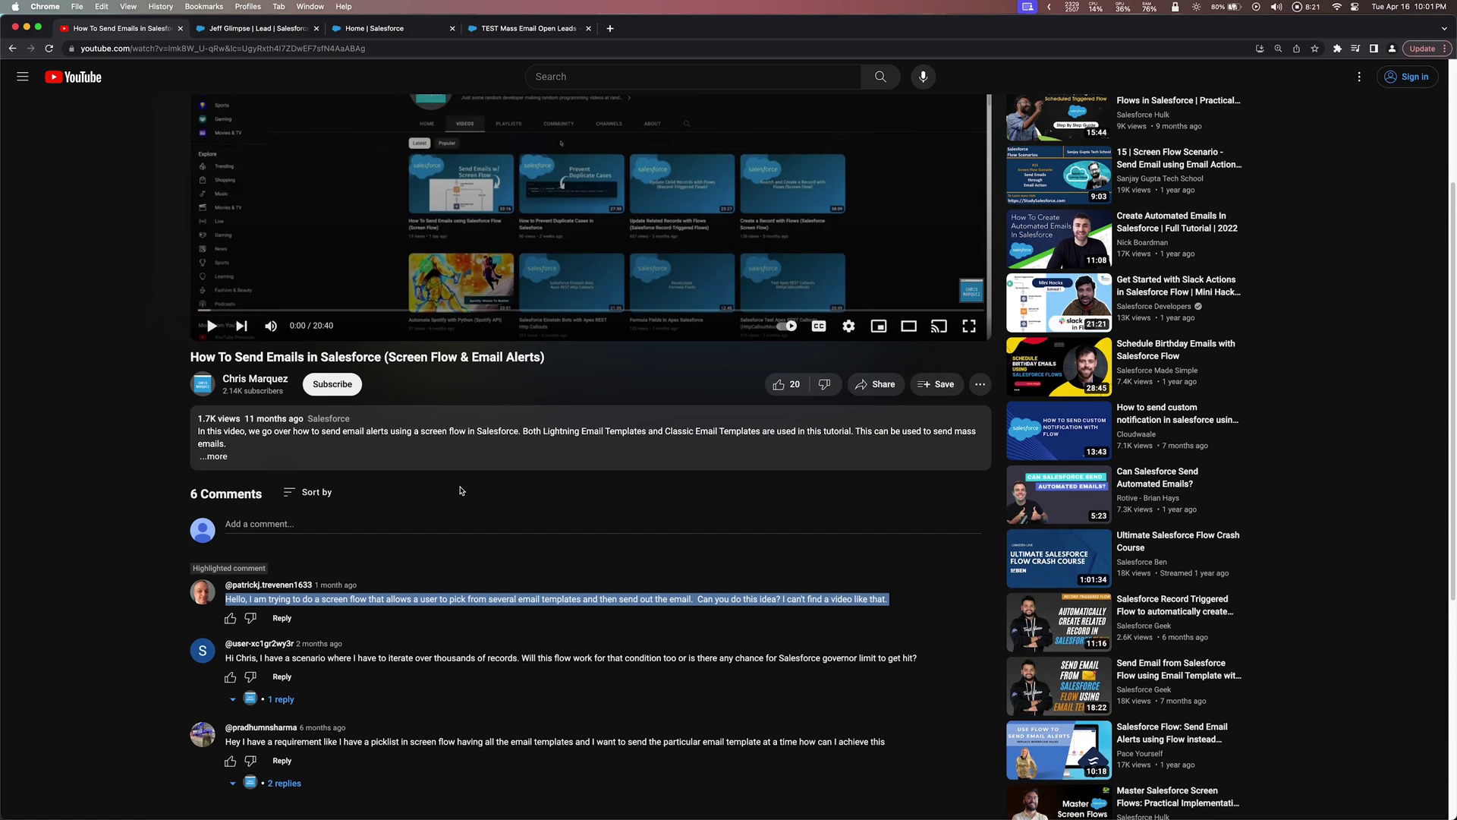